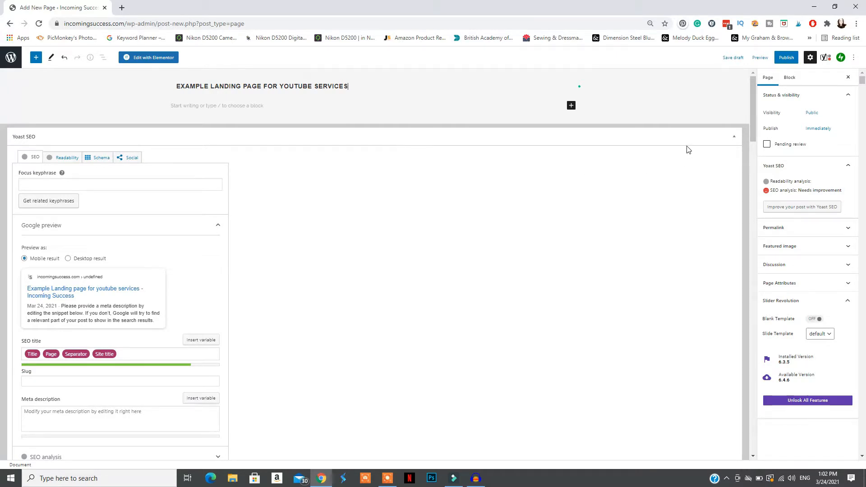
Publish the example landing page for YouTube services and open it for editing with Elementor
{"action": "left_click", "coordinate": [786, 57]}
{"action": "left_click", "coordinate": [789, 57]}
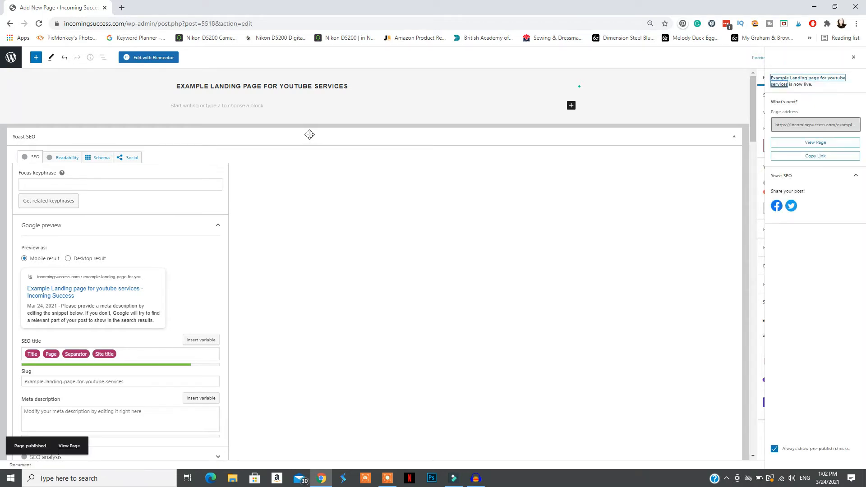
{"action": "left_click", "coordinate": [148, 59]}
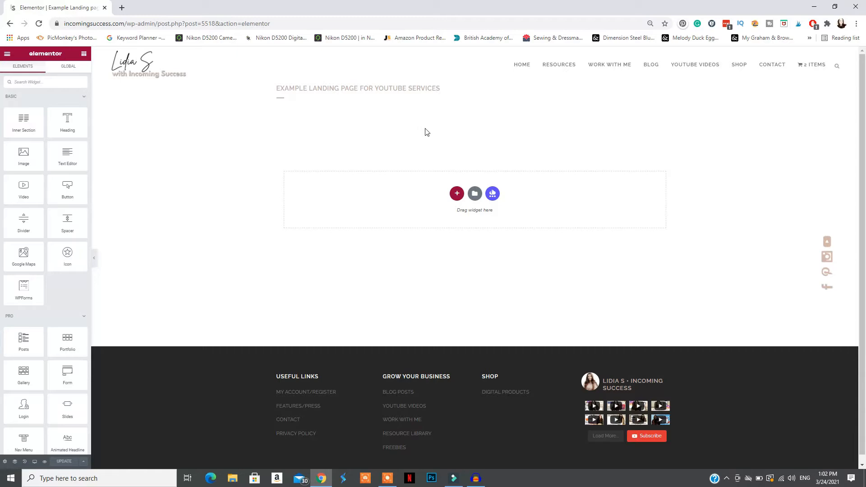
Set the page layout to Elementor Canvas in the page settings and update the page
{"action": "left_click", "coordinate": [5, 461]}
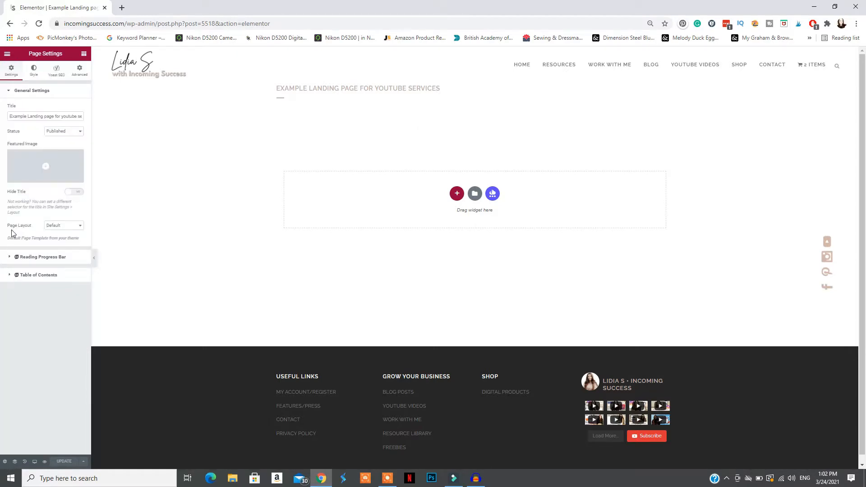
{"action": "left_click", "coordinate": [70, 226]}
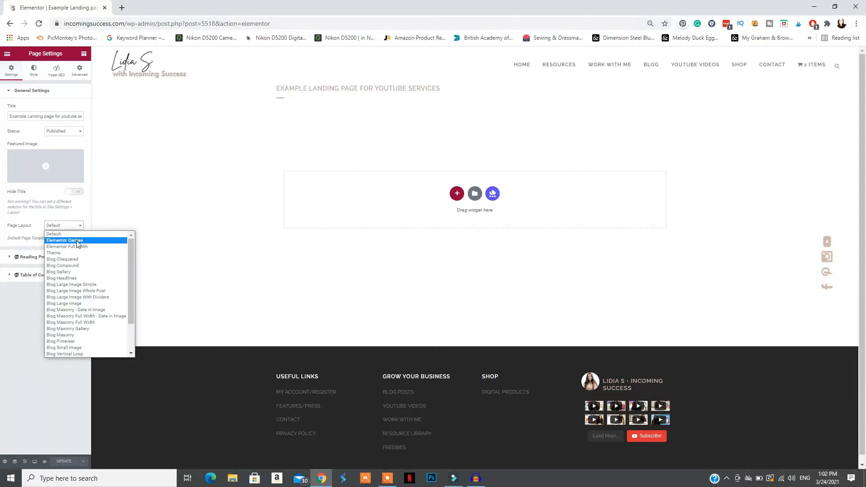
{"action": "left_click", "coordinate": [76, 241]}
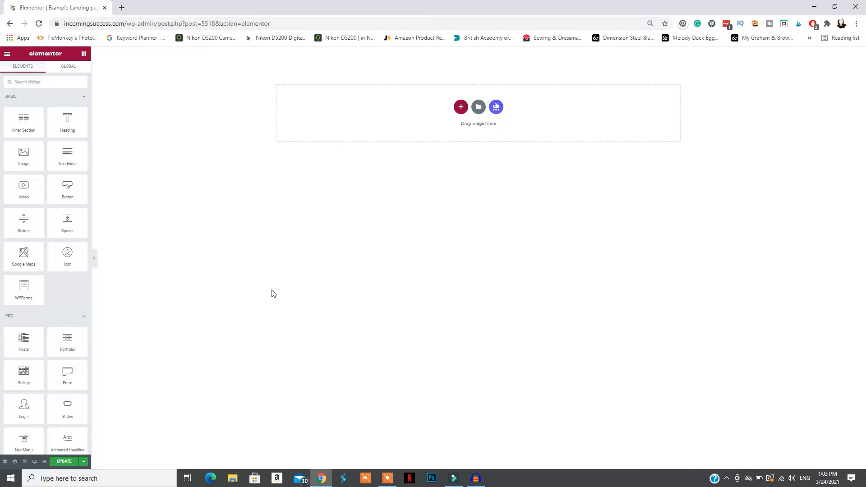
{"action": "left_click", "coordinate": [63, 462]}
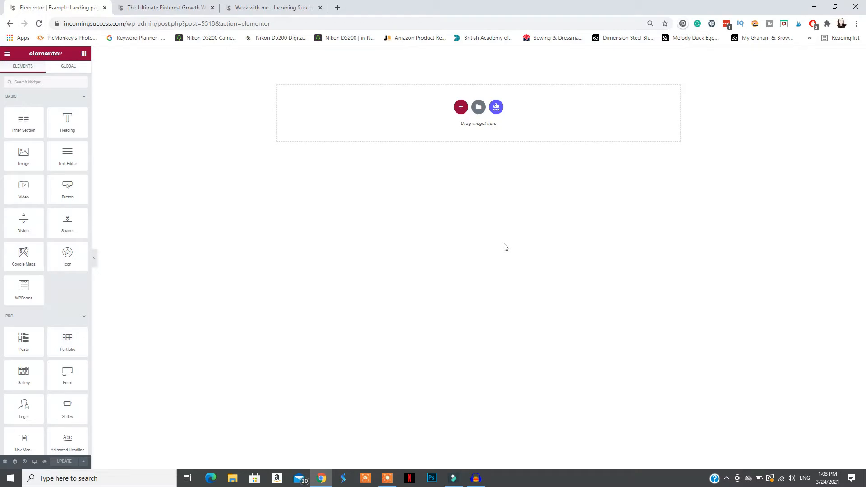
Examine the Ultimate Pinterest Growth Workbook and Work with me pages as landing page examples, and return to the Elementor editor
{"action": "left_click", "coordinate": [167, 6]}
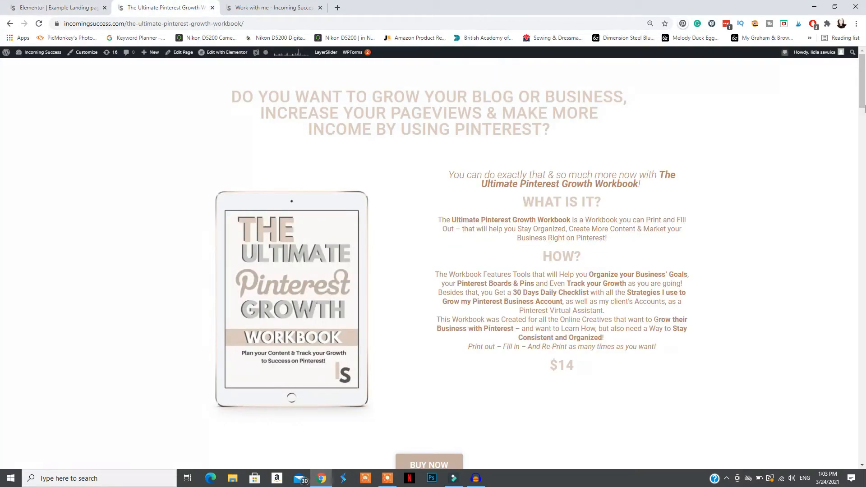
{"action": "left_click_drag", "start_coordinate": [865, 107], "coordinate": [863, 460]}
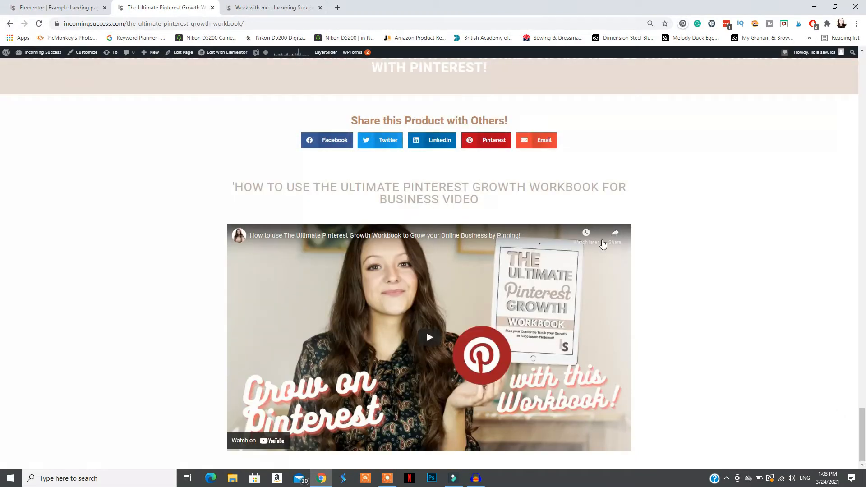
{"action": "left_click", "coordinate": [284, 7]}
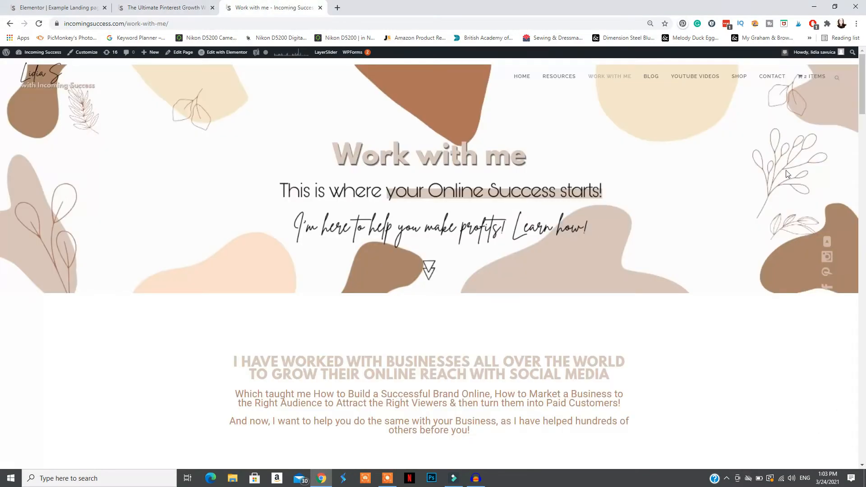
{"action": "left_click_drag", "start_coordinate": [865, 86], "coordinate": [832, 355]}
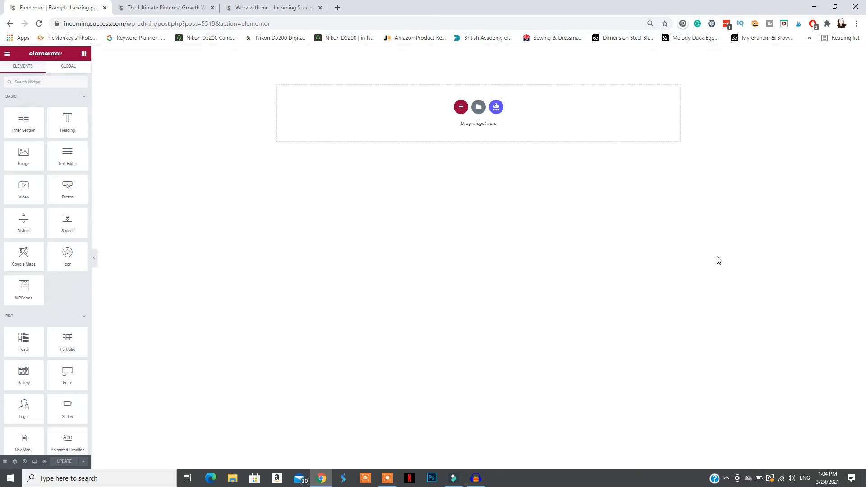
{"action": "left_click", "coordinate": [160, 5]}
{"action": "left_click_drag", "start_coordinate": [862, 436], "coordinate": [862, 72]}
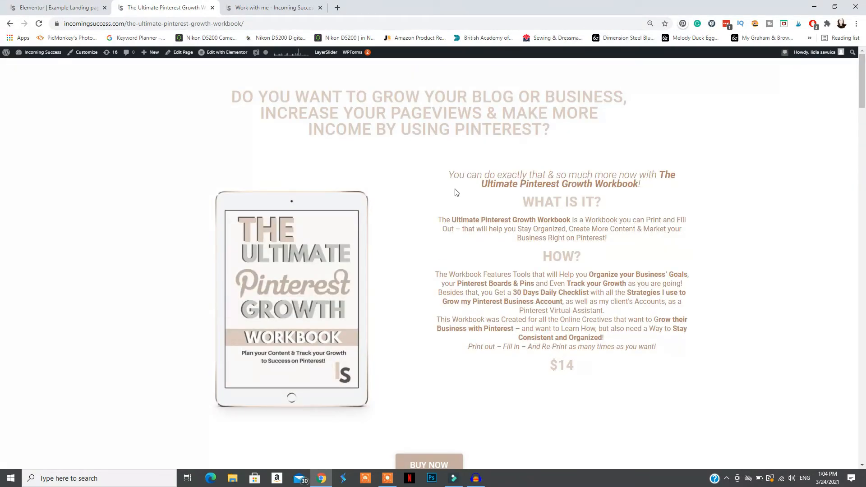
{"action": "left_click", "coordinate": [270, 8]}
{"action": "left_click_drag", "start_coordinate": [864, 280], "coordinate": [864, 249]}
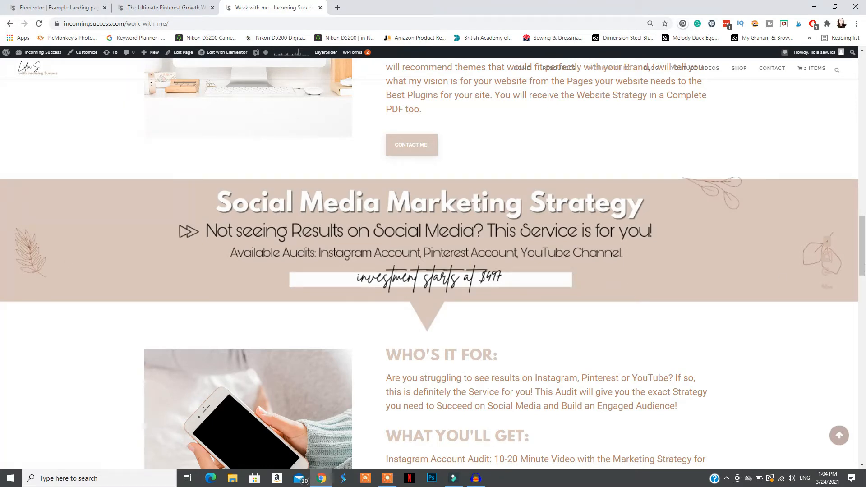
{"action": "left_click_drag", "start_coordinate": [864, 239], "coordinate": [864, 99]}
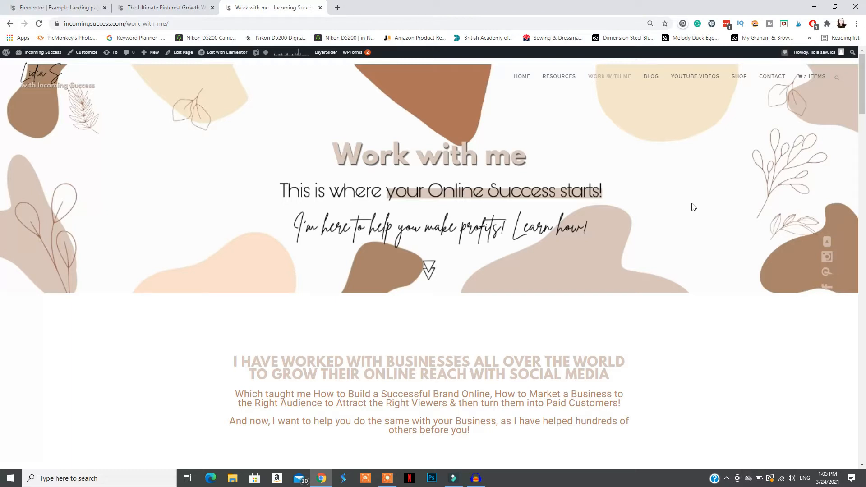
{"action": "left_click", "coordinate": [74, 8]}
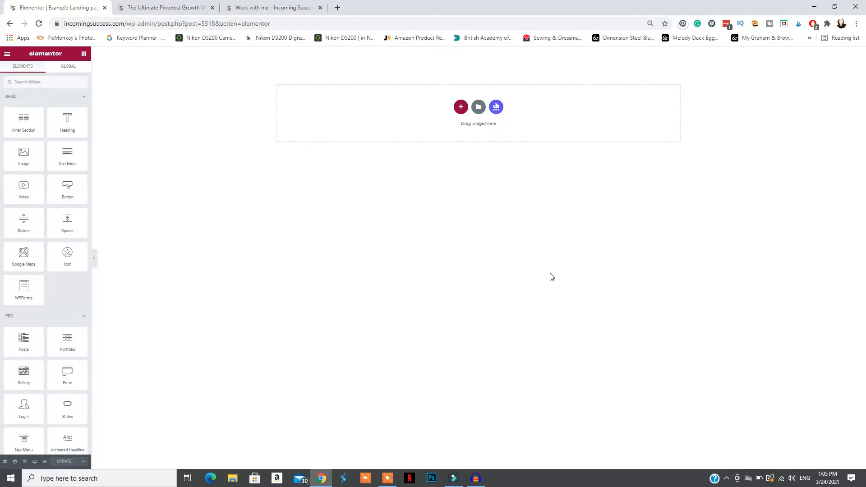
Open the template library and look through the ready-made page templates for a landing page design
{"action": "left_click", "coordinate": [479, 108]}
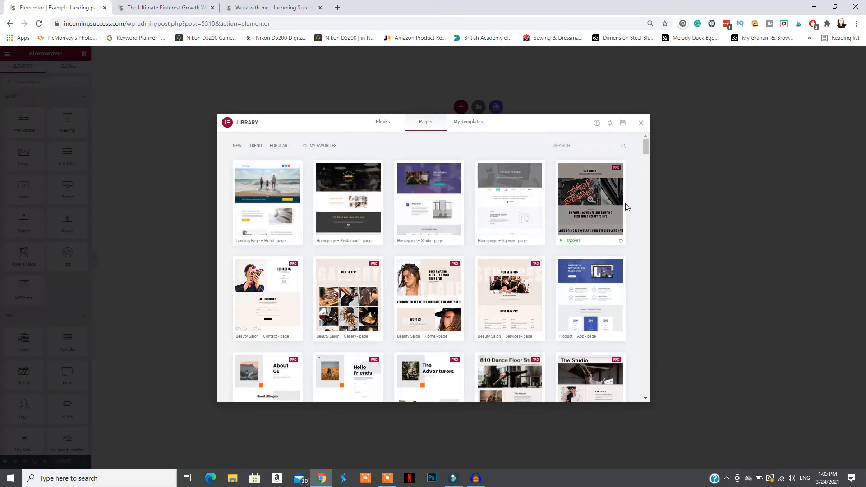
{"action": "scroll", "coordinate": [632, 224], "scroll_direction": "down", "scroll_amount": 1}
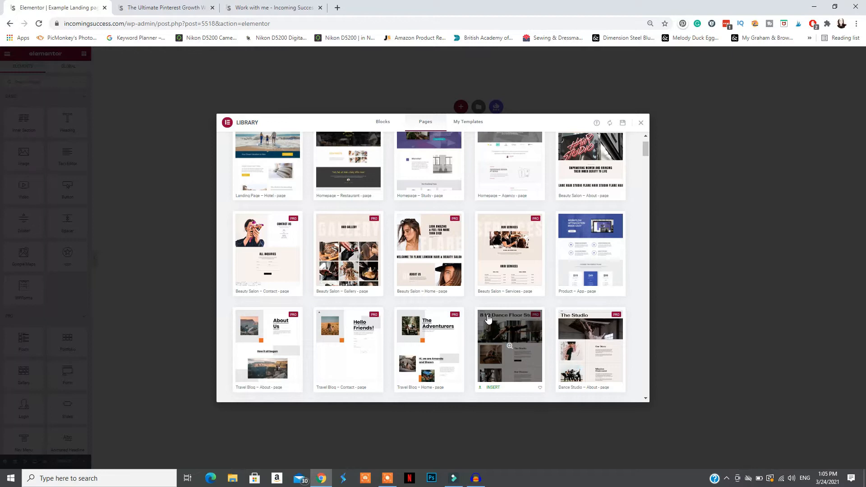
{"action": "scroll", "coordinate": [343, 348], "scroll_direction": "down", "scroll_amount": 1}
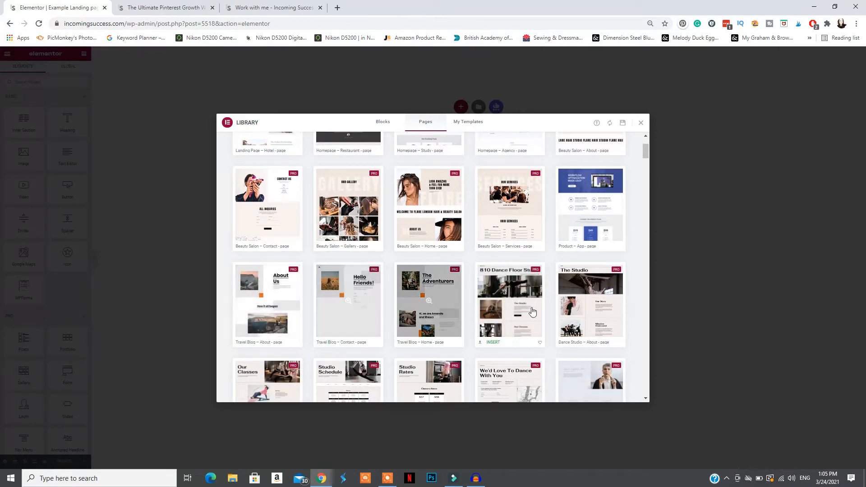
{"action": "scroll", "coordinate": [639, 315], "scroll_direction": "down", "scroll_amount": 2}
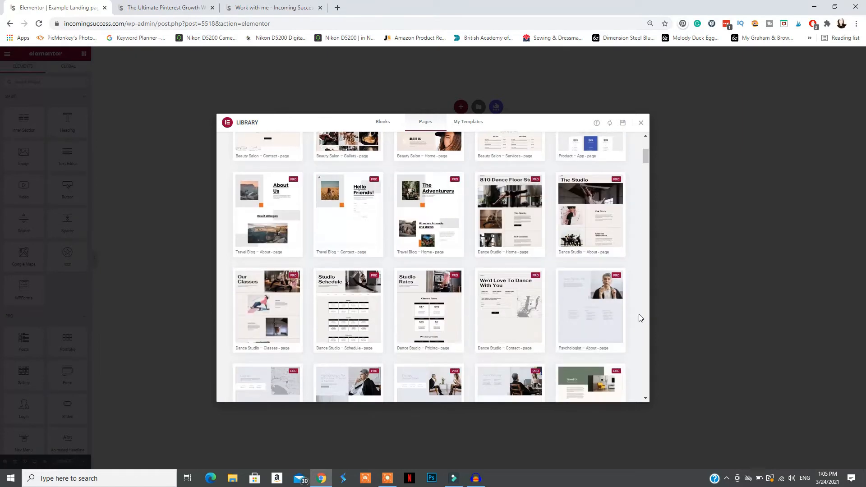
{"action": "scroll", "coordinate": [639, 313], "scroll_direction": "down", "scroll_amount": 2}
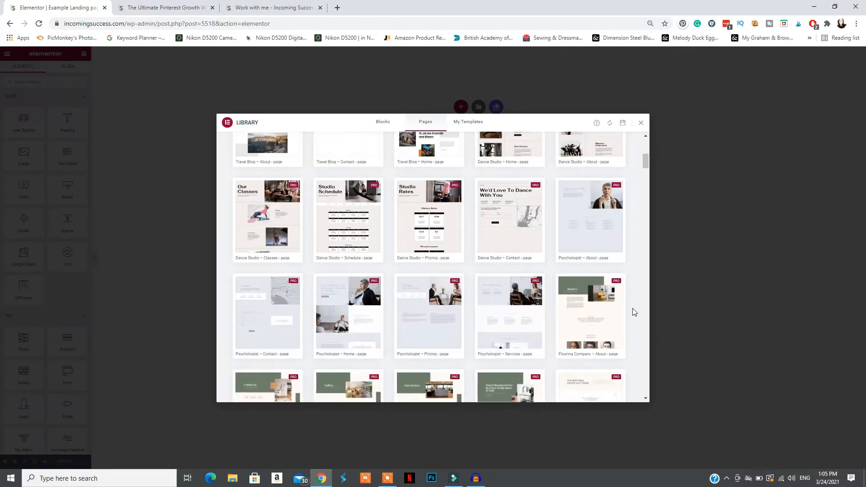
{"action": "scroll", "coordinate": [634, 311], "scroll_direction": "down", "scroll_amount": 10}
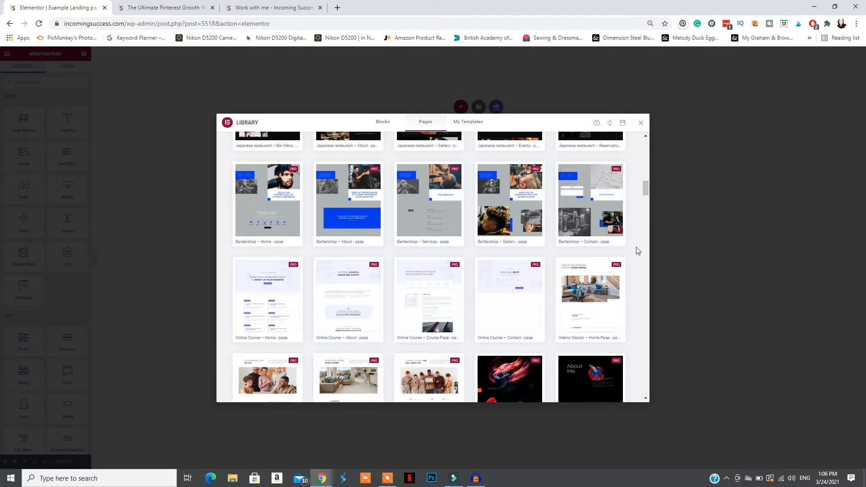
{"action": "scroll", "coordinate": [637, 250], "scroll_direction": "down", "scroll_amount": 4}
{"action": "scroll", "coordinate": [376, 244], "scroll_direction": "down", "scroll_amount": 3}
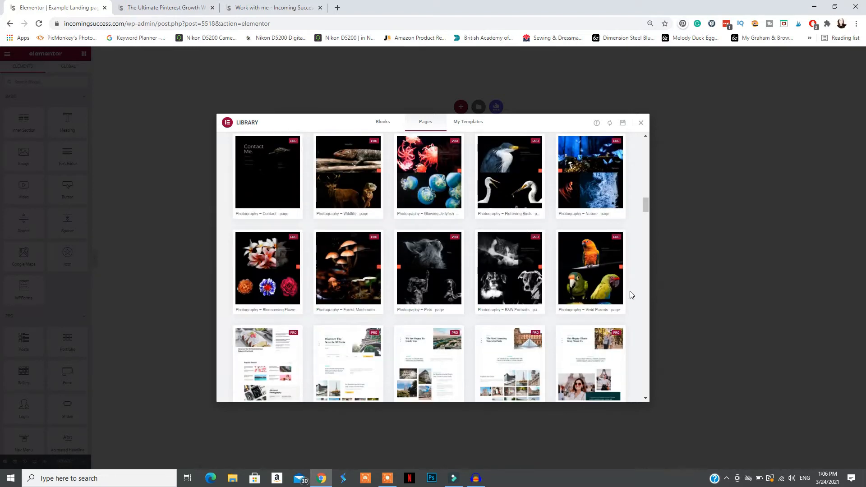
{"action": "scroll", "coordinate": [628, 280], "scroll_direction": "down", "scroll_amount": 2}
{"action": "scroll", "coordinate": [529, 267], "scroll_direction": "down", "scroll_amount": 4}
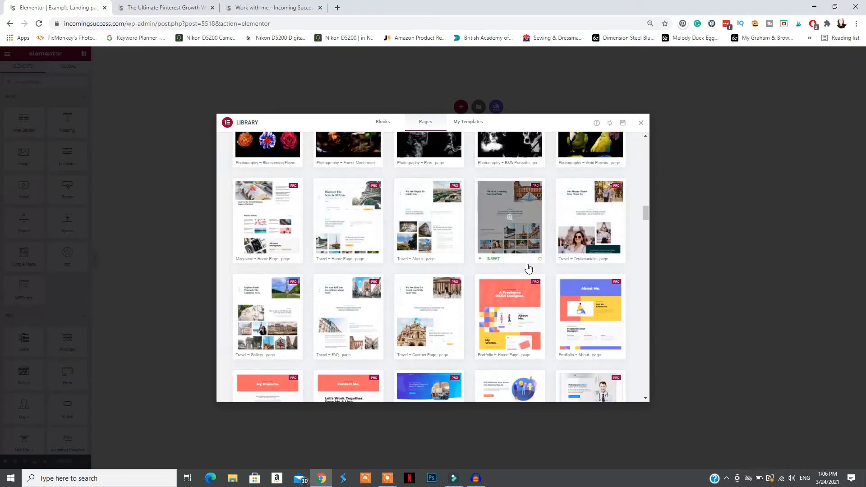
{"action": "scroll", "coordinate": [529, 267], "scroll_direction": "down", "scroll_amount": 4}
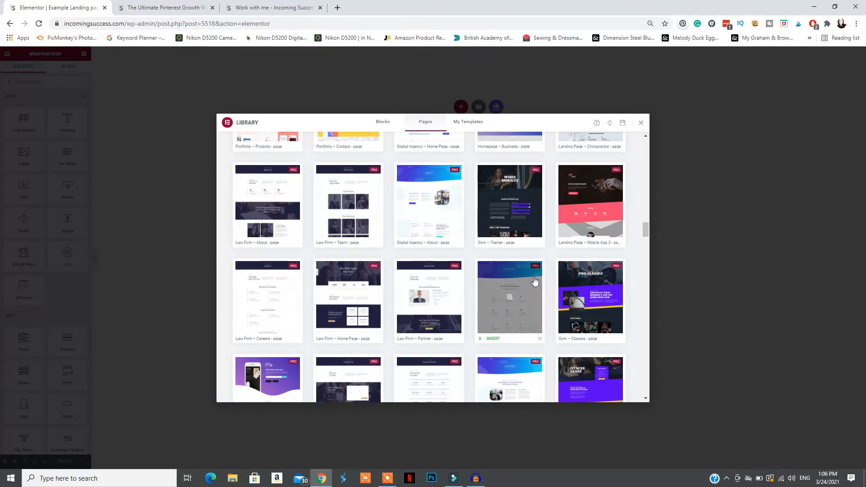
{"action": "scroll", "coordinate": [537, 284], "scroll_direction": "down", "scroll_amount": 10}
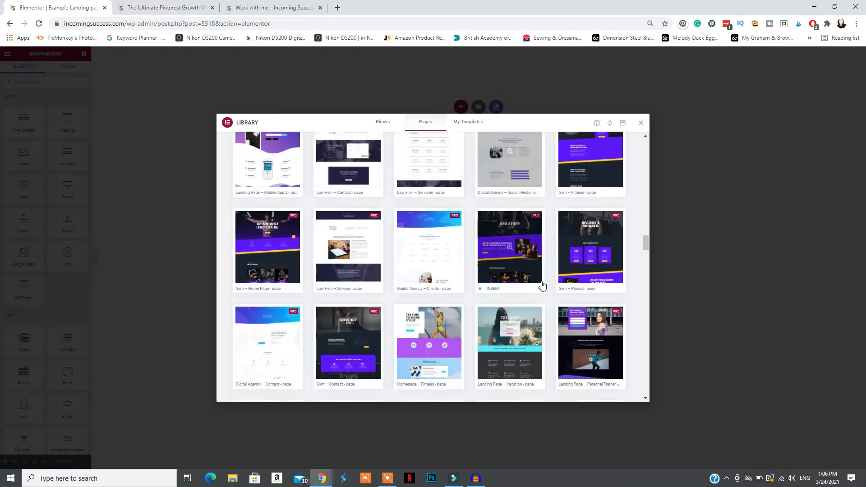
{"action": "scroll", "coordinate": [543, 285], "scroll_direction": "down", "scroll_amount": 1}
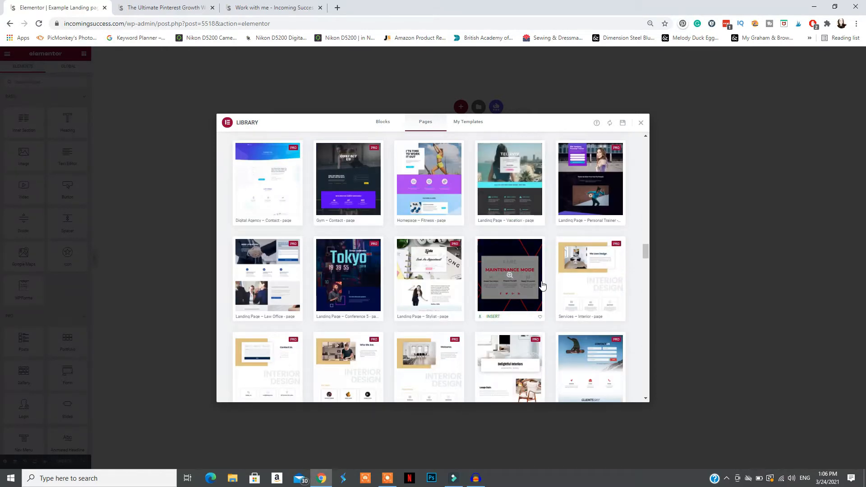
{"action": "scroll", "coordinate": [635, 285], "scroll_direction": "down", "scroll_amount": 1}
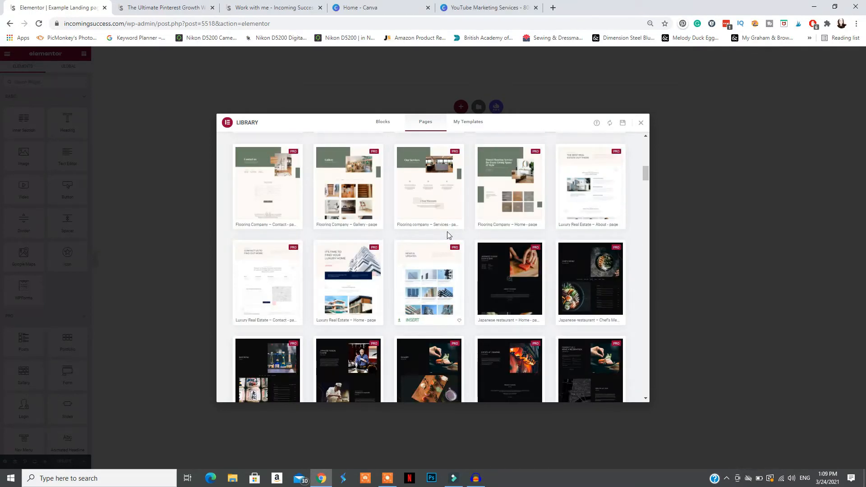
Look through the library's block templates for sections that suit the landing page
{"action": "left_click", "coordinate": [382, 123]}
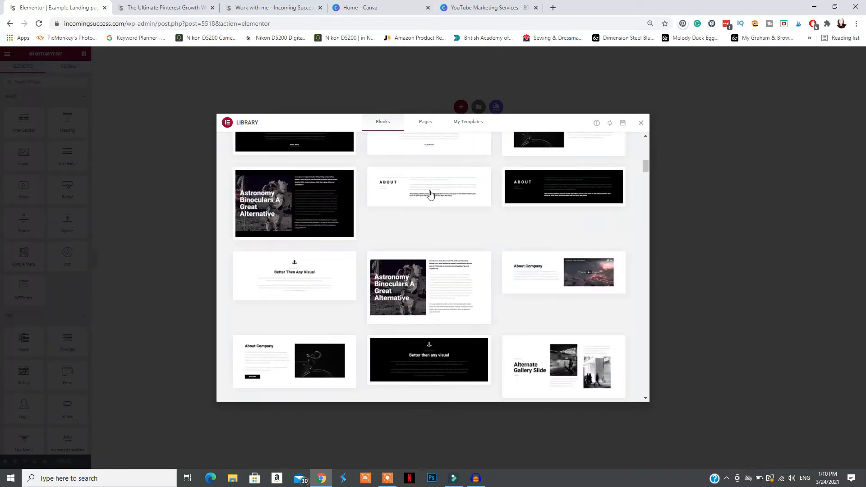
{"action": "scroll", "coordinate": [562, 239], "scroll_direction": "up", "scroll_amount": 4}
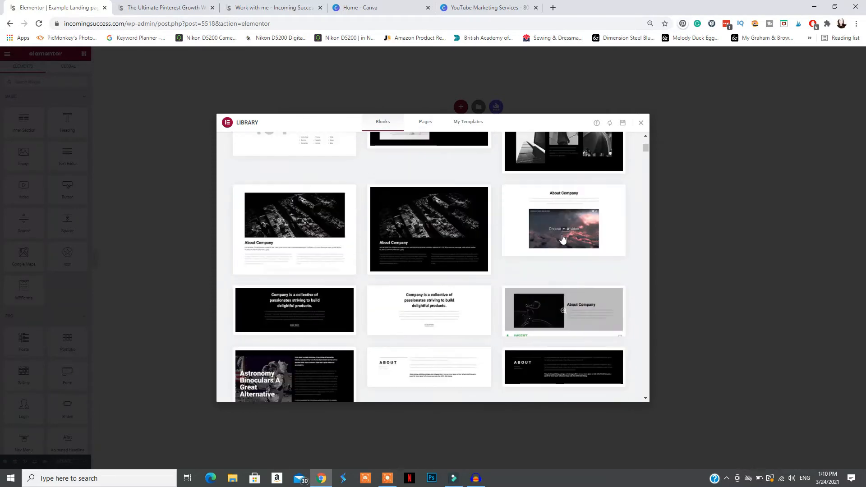
{"action": "scroll", "coordinate": [606, 234], "scroll_direction": "up", "scroll_amount": 3}
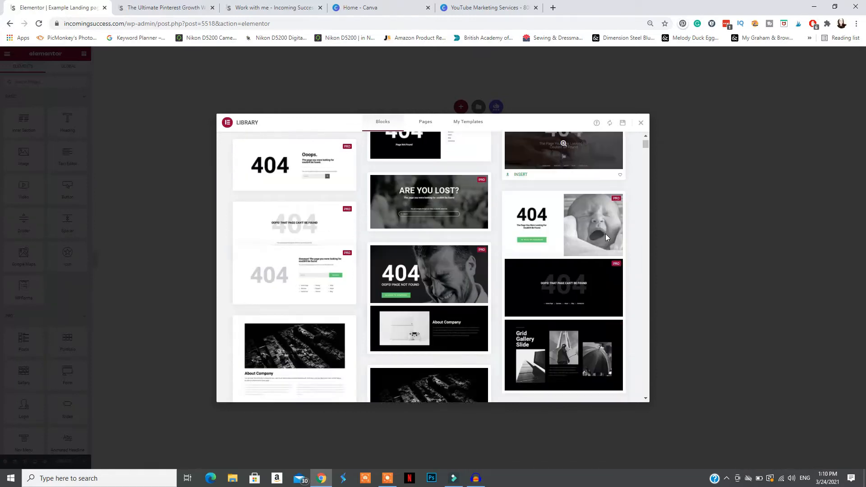
{"action": "scroll", "coordinate": [487, 229], "scroll_direction": "down", "scroll_amount": 10}
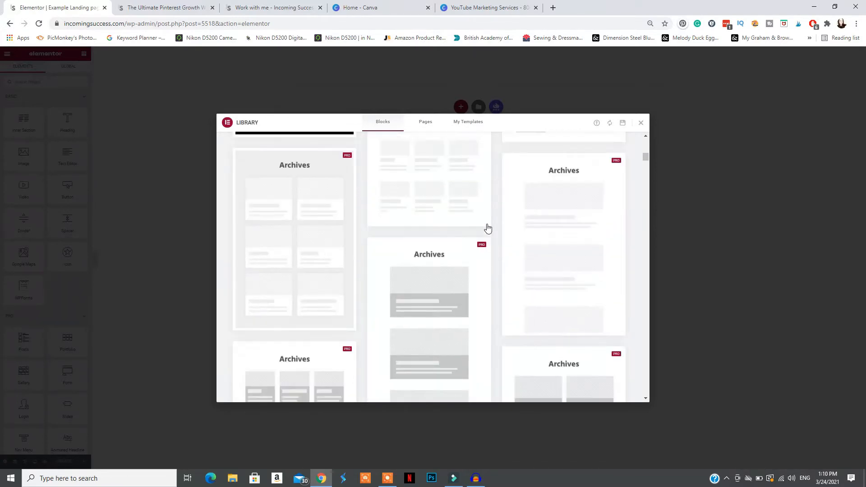
{"action": "scroll", "coordinate": [488, 229], "scroll_direction": "down", "scroll_amount": 5}
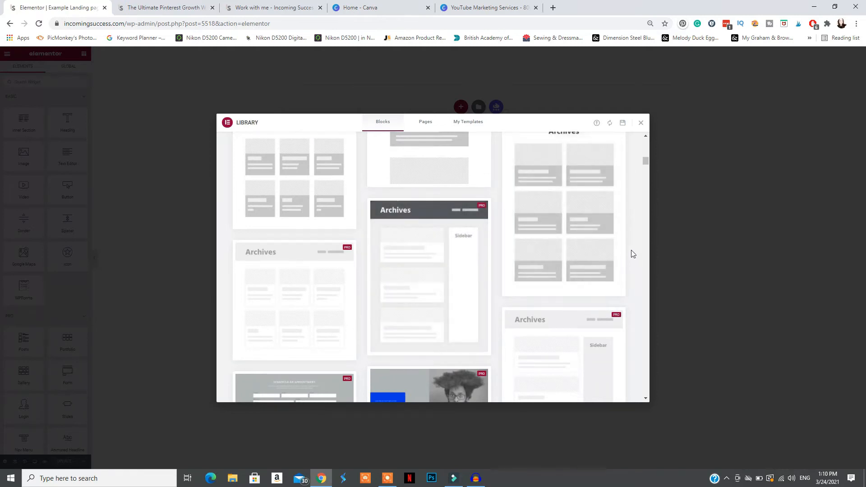
{"action": "scroll", "coordinate": [633, 254], "scroll_direction": "down", "scroll_amount": 3}
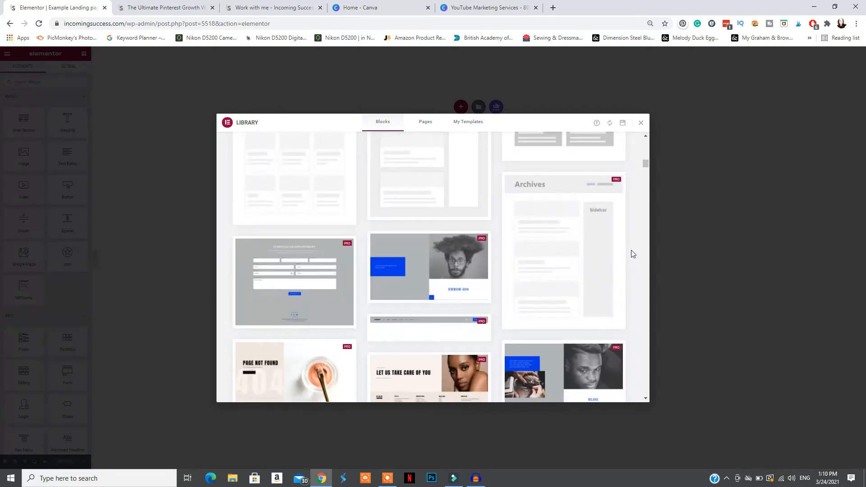
{"action": "scroll", "coordinate": [633, 254], "scroll_direction": "down", "scroll_amount": 4}
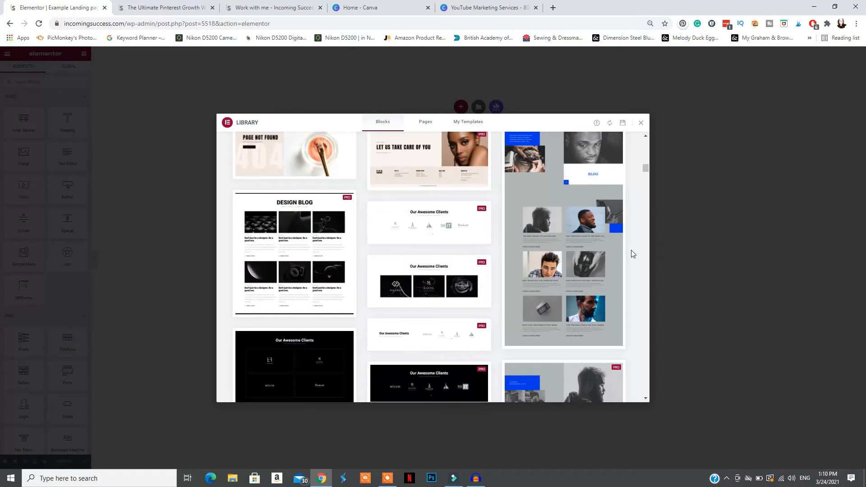
{"action": "scroll", "coordinate": [632, 251], "scroll_direction": "down", "scroll_amount": 3}
{"action": "left_click", "coordinate": [653, 195]}
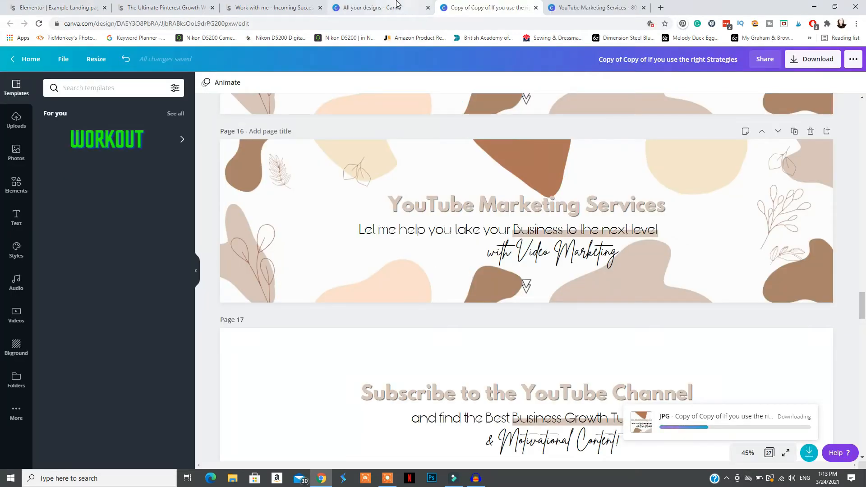
Return from the Canva banner design to the Elementor editor of the landing page
{"action": "left_click", "coordinate": [314, 5]}
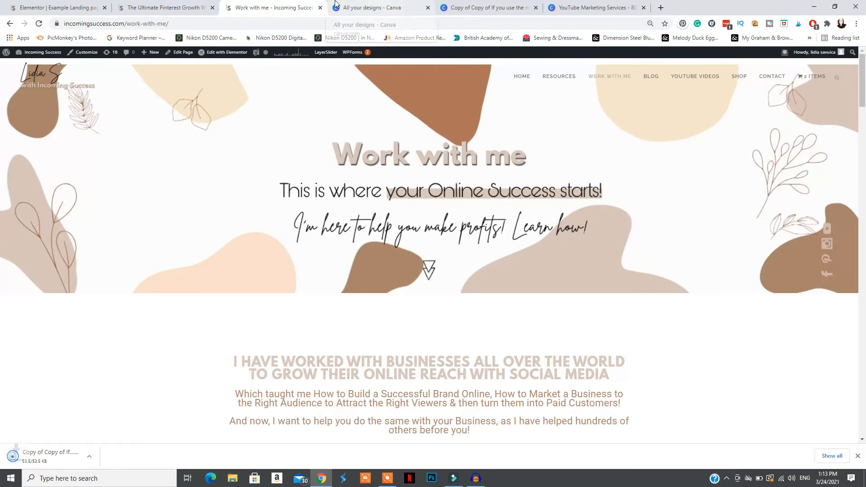
{"action": "left_click", "coordinate": [55, 7]}
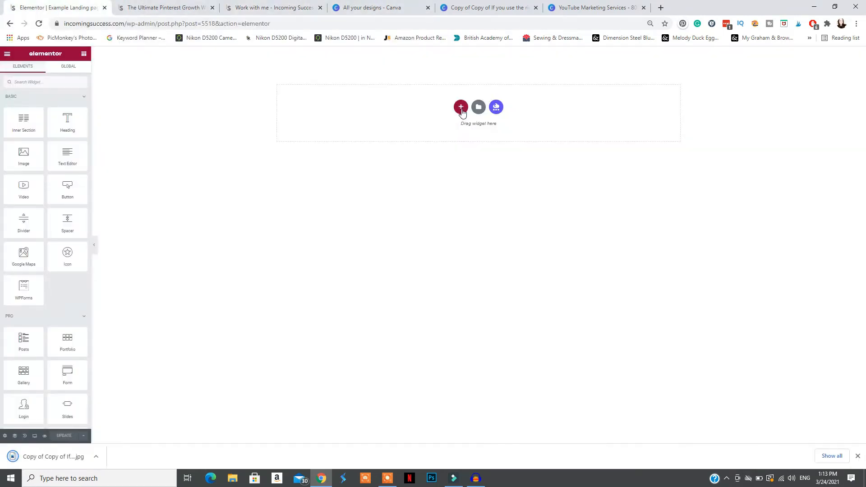
Add a single-column section and use the downloaded YouTube Marketing Services banner JPG as its classic background image
{"action": "left_click", "coordinate": [460, 107]}
{"action": "left_click", "coordinate": [380, 124]}
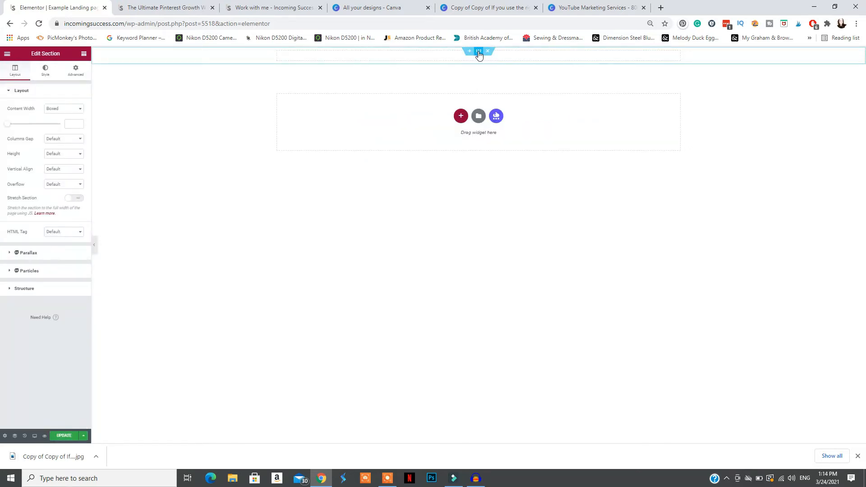
{"action": "left_click", "coordinate": [44, 72]}
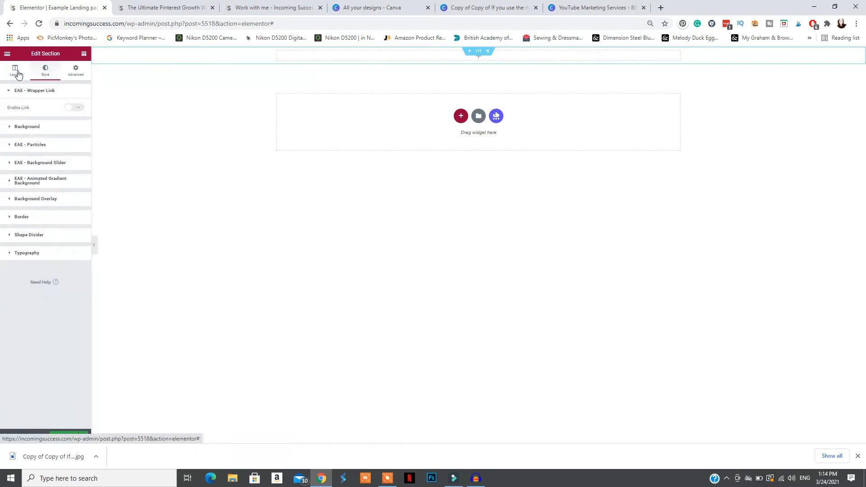
{"action": "left_click", "coordinate": [28, 127]}
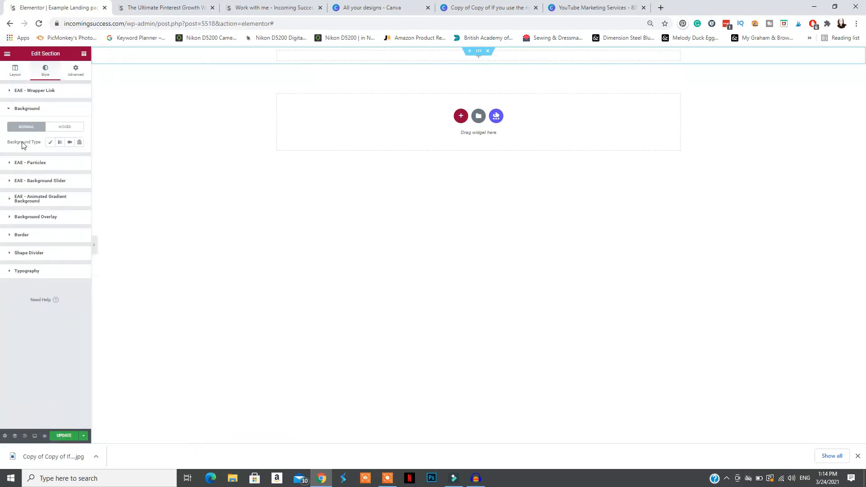
{"action": "left_click", "coordinate": [50, 142]}
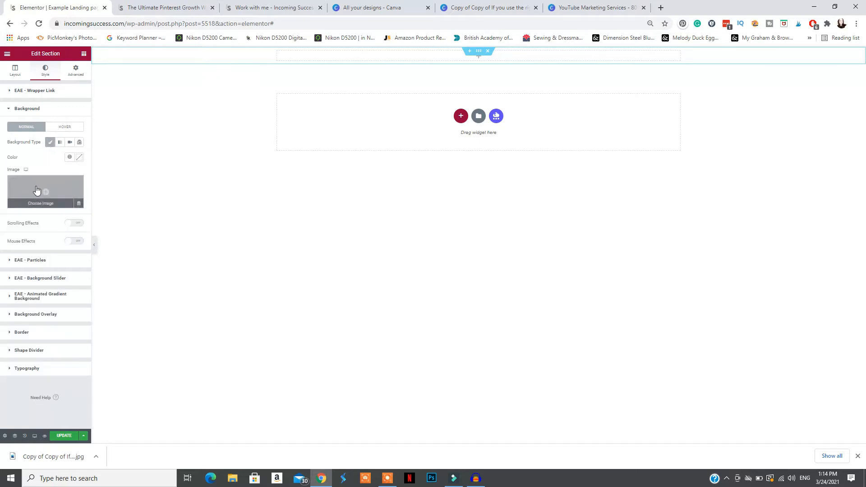
{"action": "left_click", "coordinate": [40, 189]}
{"action": "left_click_drag", "start_coordinate": [65, 457], "coordinate": [90, 196]}
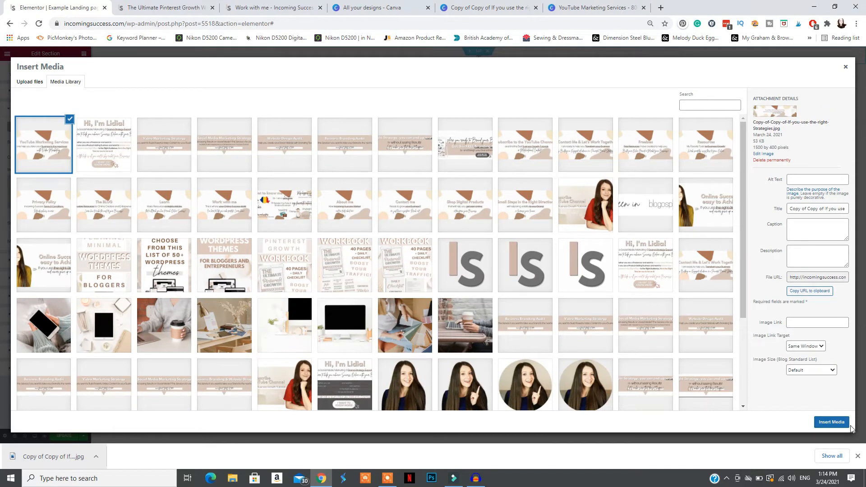
{"action": "left_click", "coordinate": [833, 422]}
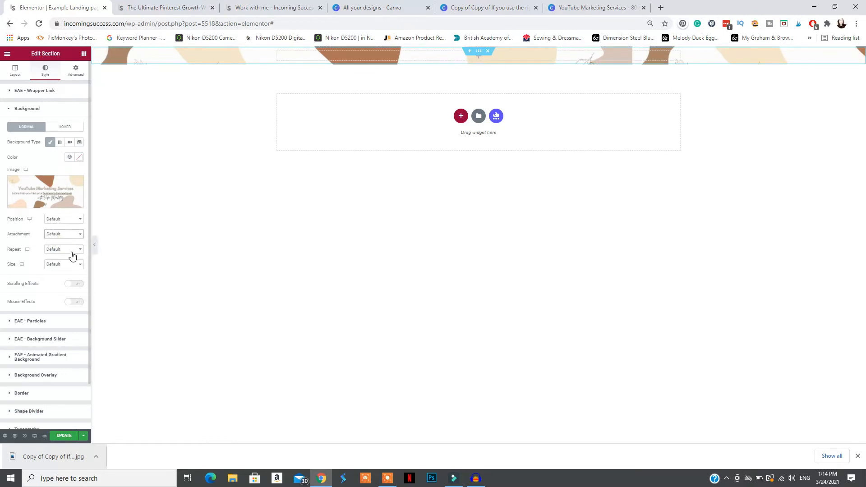
Set the banner background's size to Contain and its repeat to No-repeat
{"action": "left_click", "coordinate": [64, 265]}
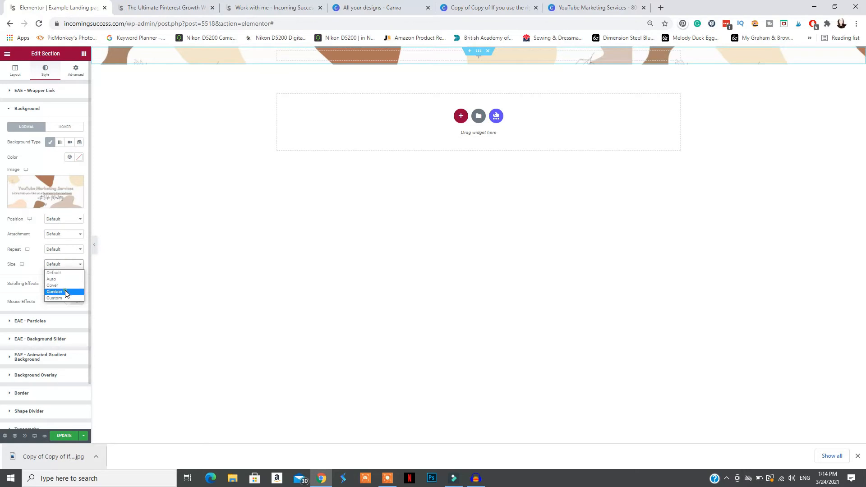
{"action": "left_click", "coordinate": [65, 292]}
{"action": "left_click", "coordinate": [65, 251]}
{"action": "left_click", "coordinate": [65, 264]}
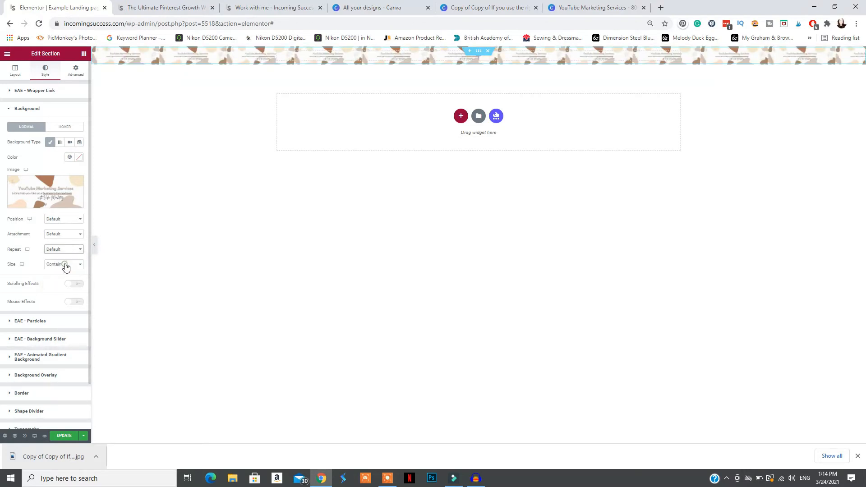
Add a spacer of 600 px to the banner section and preview the page without the editor panel
{"action": "left_click", "coordinate": [6, 54]}
{"action": "left_click_drag", "start_coordinate": [67, 220], "coordinate": [324, 51]}
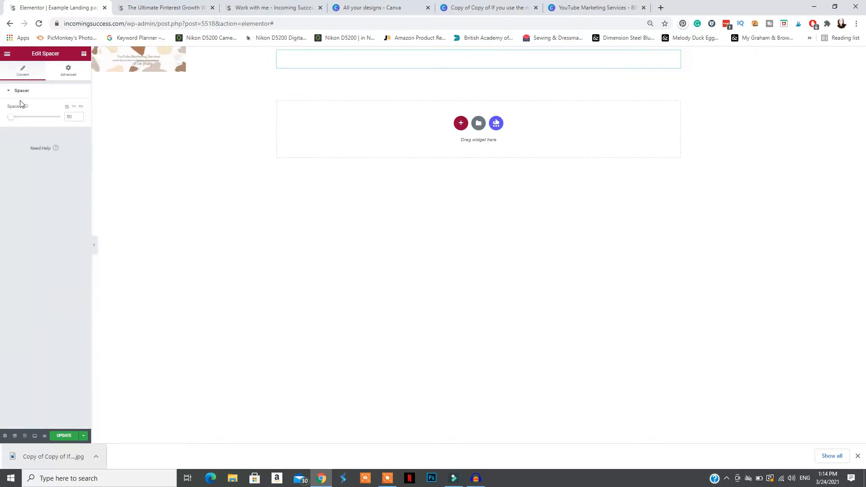
{"action": "left_click_drag", "start_coordinate": [9, 119], "coordinate": [60, 123]}
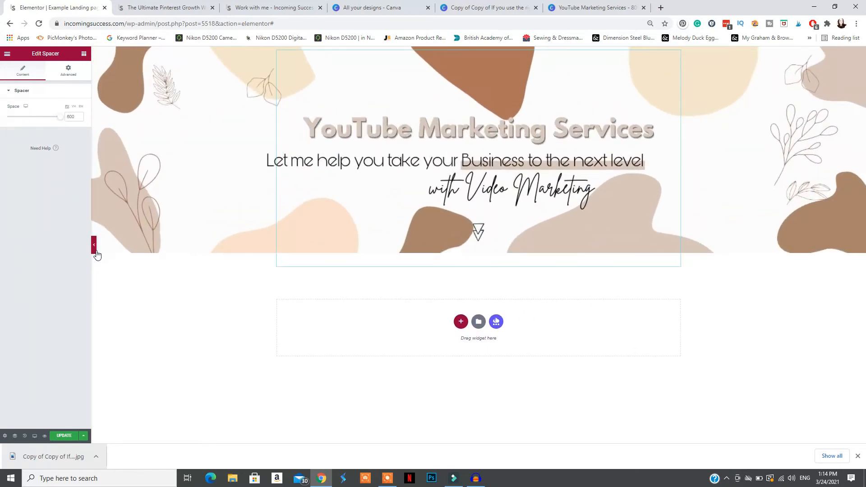
{"action": "left_click", "coordinate": [94, 245]}
{"action": "left_click", "coordinate": [3, 245]}
Place a second spacer of about 18 px below the banner and delete the whole banner section
{"action": "left_click", "coordinate": [6, 54]}
{"action": "left_click", "coordinate": [7, 54]}
{"action": "left_click_drag", "start_coordinate": [68, 224], "coordinate": [350, 252]}
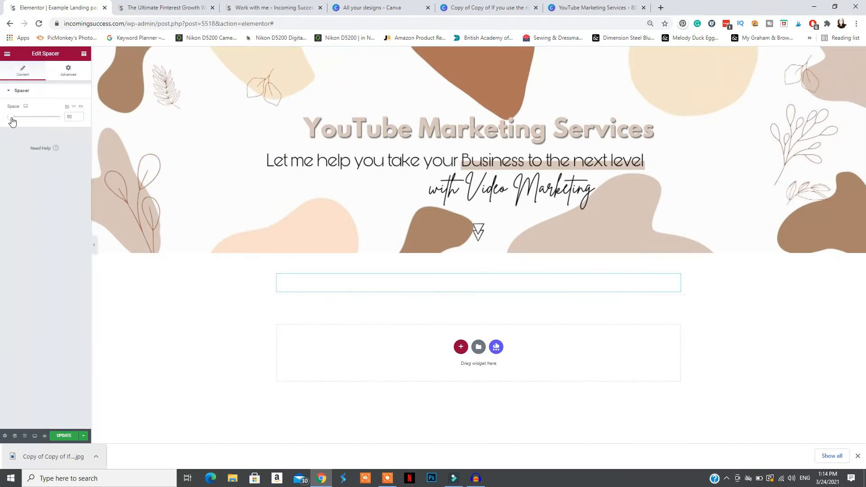
{"action": "left_click", "coordinate": [95, 245]}
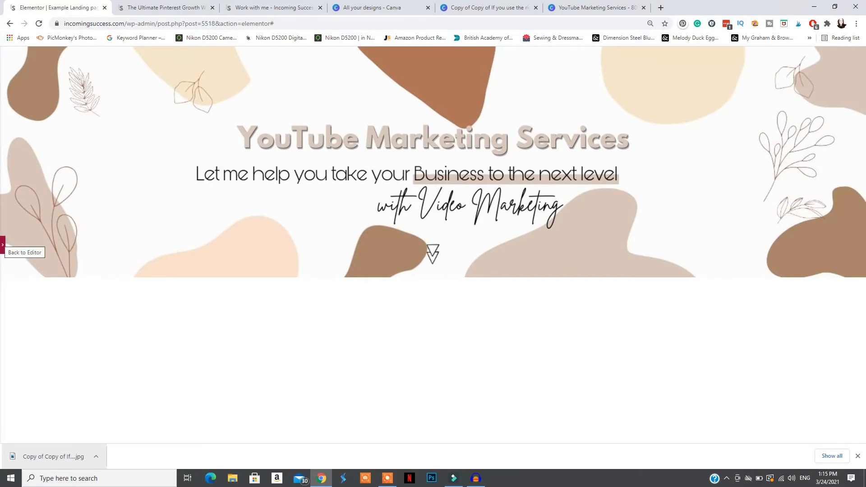
{"action": "left_click", "coordinate": [3, 245]}
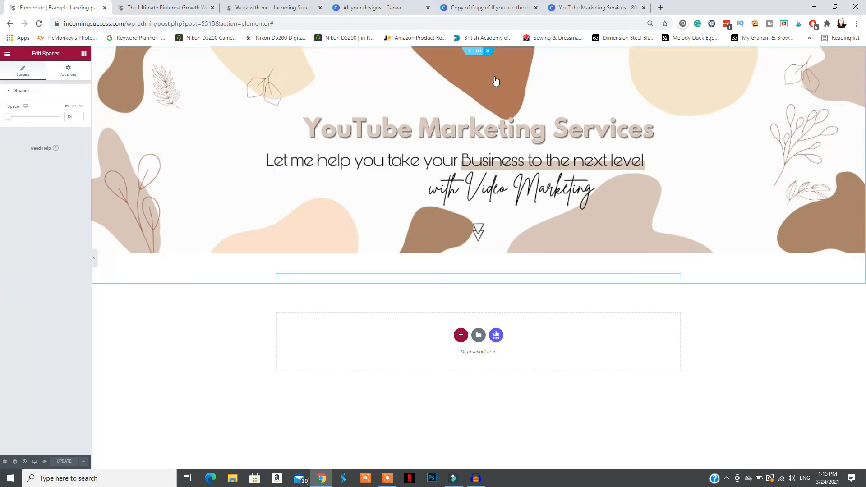
{"action": "left_click", "coordinate": [488, 51]}
Add a new single-column section, stretch it and set its content width to Full Width
{"action": "left_click", "coordinate": [461, 107]}
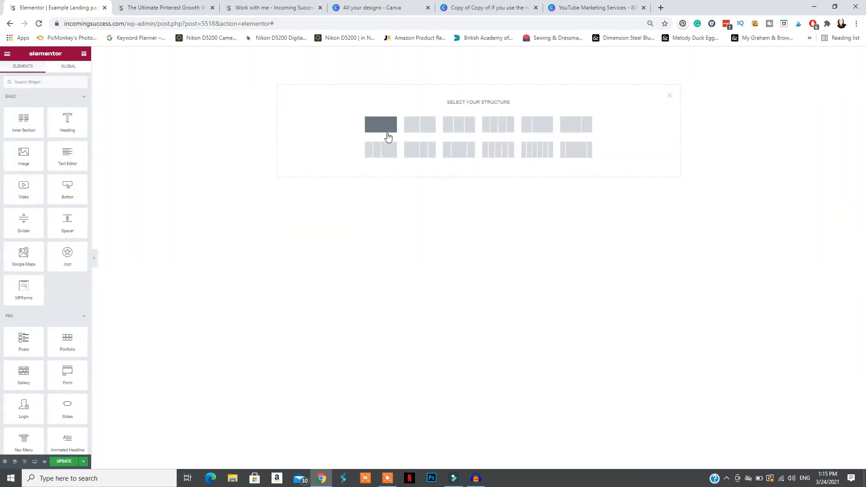
{"action": "left_click", "coordinate": [387, 128]}
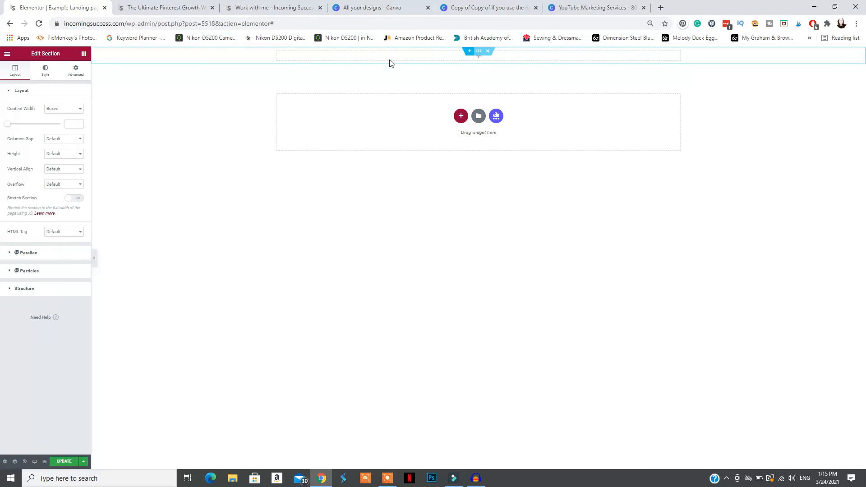
{"action": "left_click", "coordinate": [74, 198]}
{"action": "left_click", "coordinate": [65, 109]}
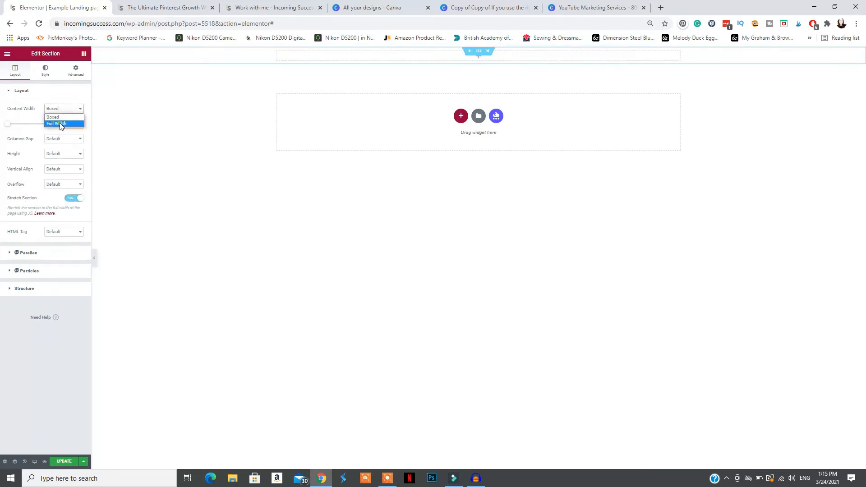
{"action": "left_click", "coordinate": [55, 123]}
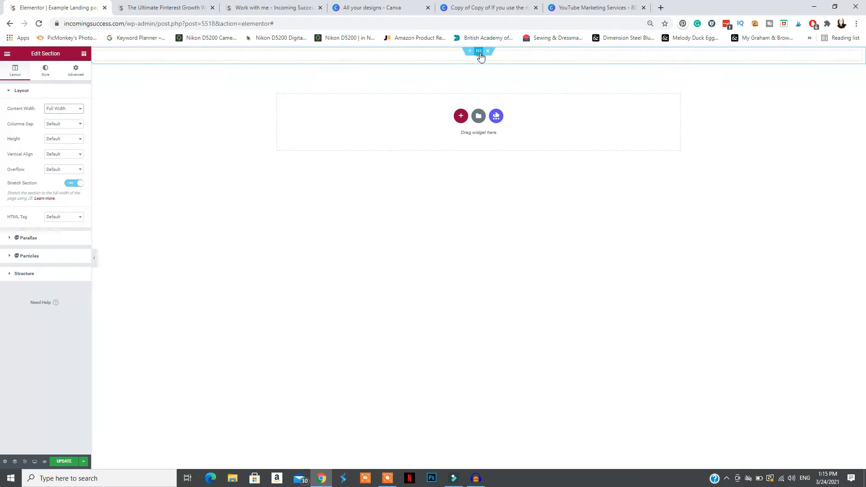
Give the section a classic background in the beige colour #D9C7BB
{"action": "left_click", "coordinate": [44, 71]}
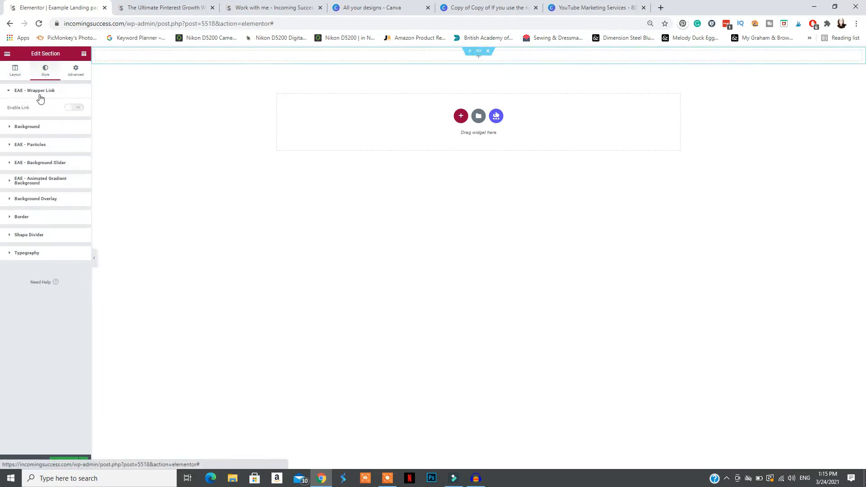
{"action": "left_click", "coordinate": [29, 124]}
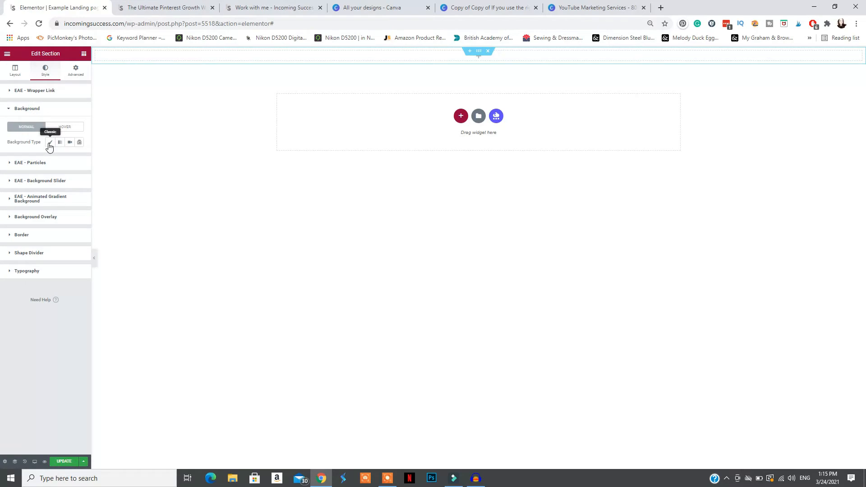
{"action": "left_click", "coordinate": [50, 143]}
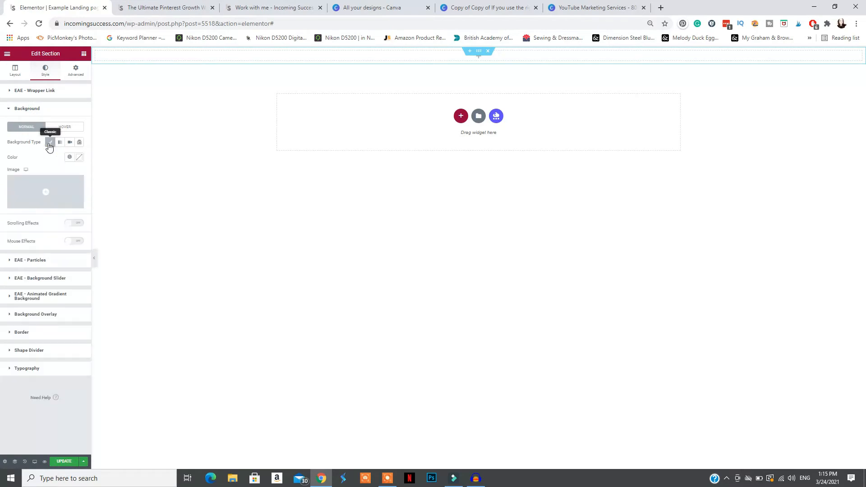
{"action": "left_click", "coordinate": [80, 157]}
{"action": "left_click_drag", "start_coordinate": [64, 187], "coordinate": [50, 190]}
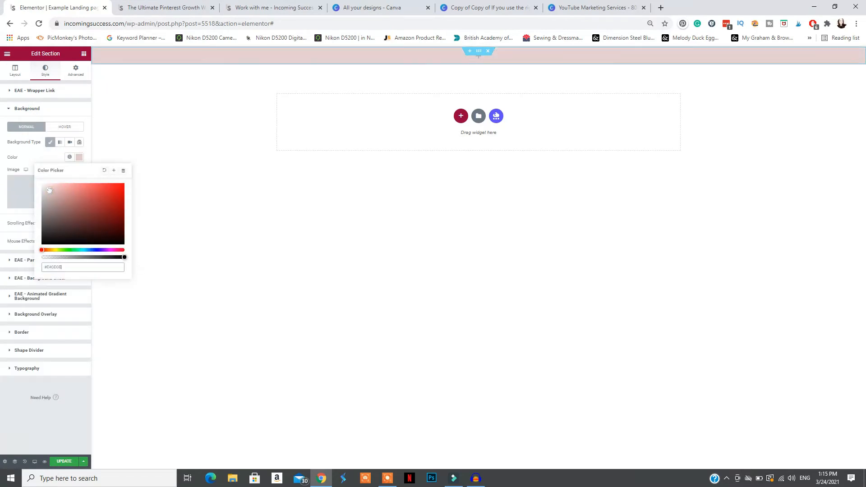
{"action": "left_click", "coordinate": [49, 250]}
{"action": "triple_click", "coordinate": [69, 268]}
{"action": "type", "text": "#D9C7BB"}
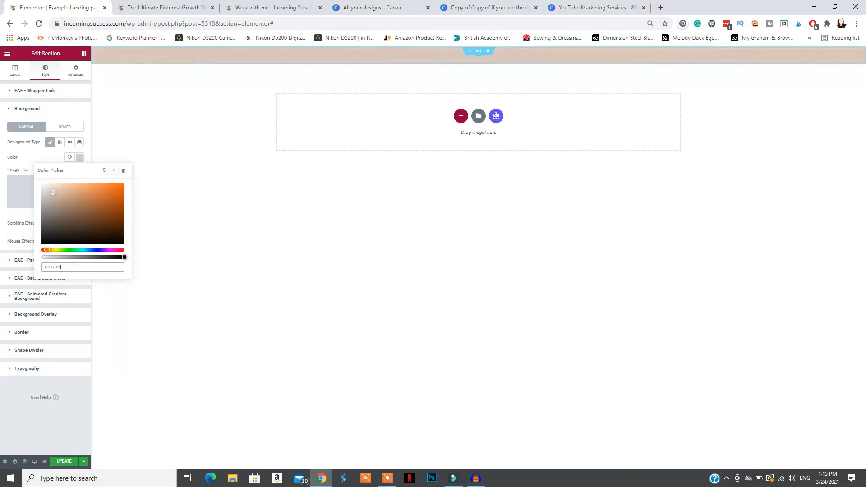
{"action": "left_click", "coordinate": [40, 151]}
Add a spacer inside the beige section and adjust its height slightly
{"action": "double_click", "coordinate": [9, 55]}
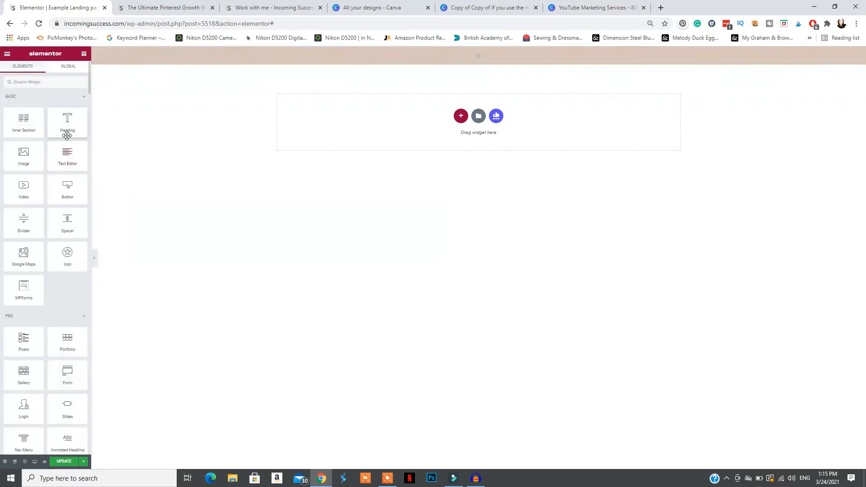
{"action": "left_click_drag", "start_coordinate": [68, 220], "coordinate": [408, 53]}
{"action": "left_click_drag", "start_coordinate": [13, 118], "coordinate": [12, 118]}
Add a centred heading below the spacer reading "Youtube Marketing Services"
{"action": "double_click", "coordinate": [7, 54]}
{"action": "left_click_drag", "start_coordinate": [70, 130], "coordinate": [401, 55]}
{"action": "left_click", "coordinate": [60, 211]}
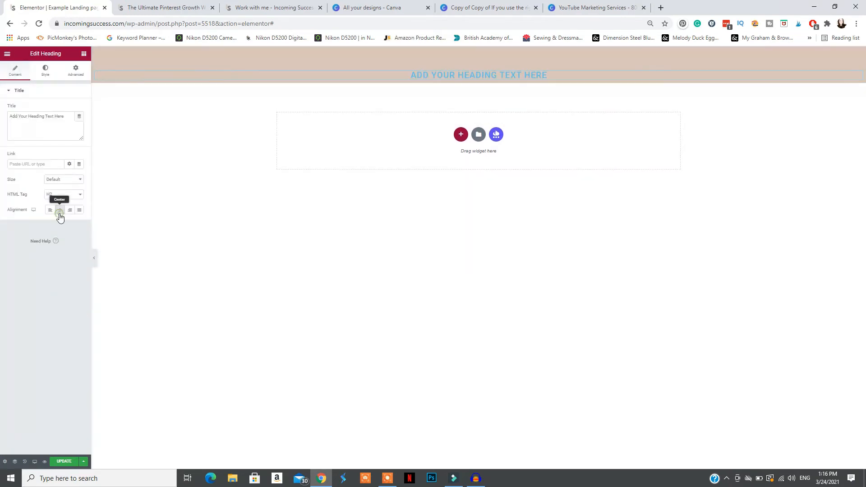
{"action": "triple_click", "coordinate": [50, 116]}
{"action": "type", "text": "Youtube Marketing Services"}
Change the heading's text colour to white and its font size to 55 px
{"action": "left_click", "coordinate": [45, 70]}
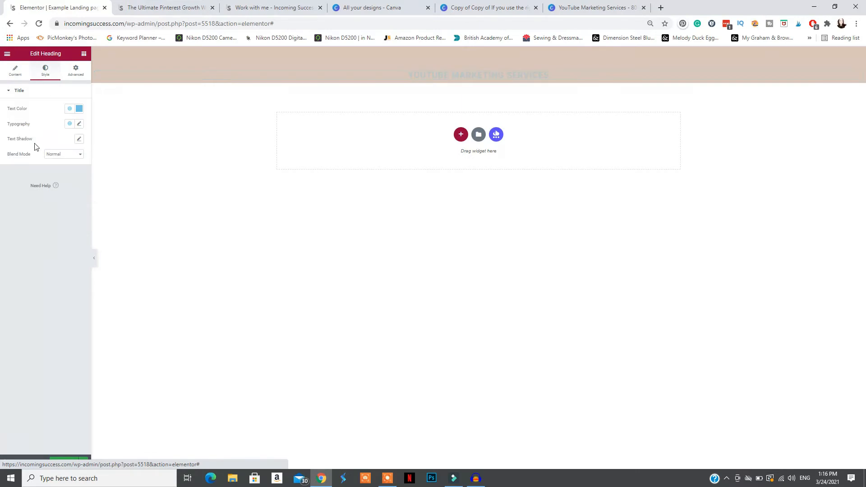
{"action": "left_click", "coordinate": [82, 111]}
{"action": "left_click_drag", "start_coordinate": [68, 175], "coordinate": [38, 128]}
{"action": "left_click", "coordinate": [41, 95]}
{"action": "left_click", "coordinate": [42, 94]}
{"action": "left_click", "coordinate": [80, 124]}
{"action": "left_click_drag", "start_coordinate": [13, 180], "coordinate": [22, 181]}
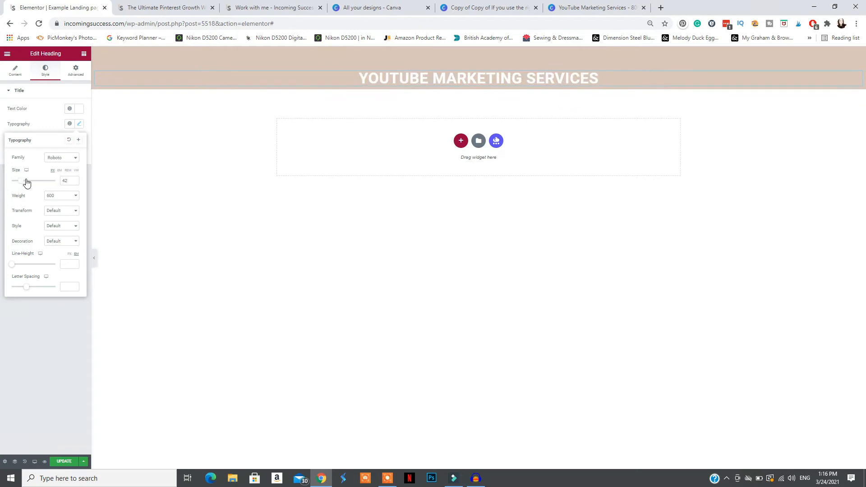
{"action": "left_click", "coordinate": [51, 129]}
Add a text block below the heading, centre it and set its font size to 21 px
{"action": "double_click", "coordinate": [6, 58]}
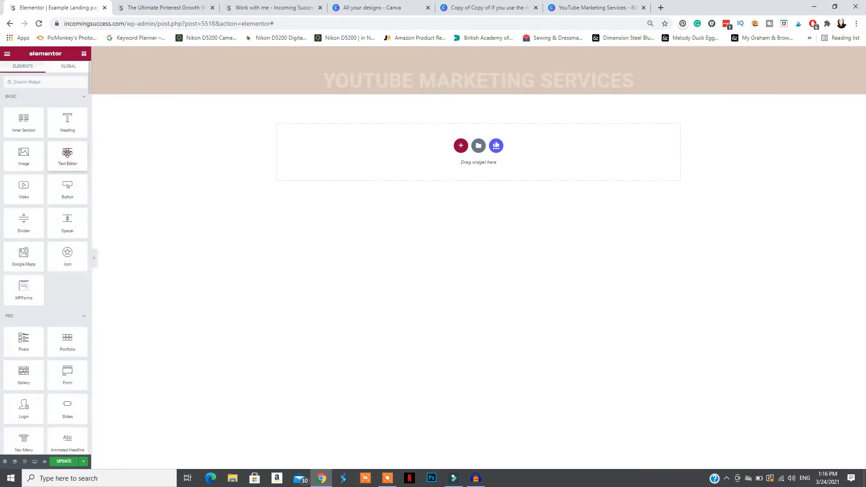
{"action": "left_click_drag", "start_coordinate": [72, 157], "coordinate": [467, 82]}
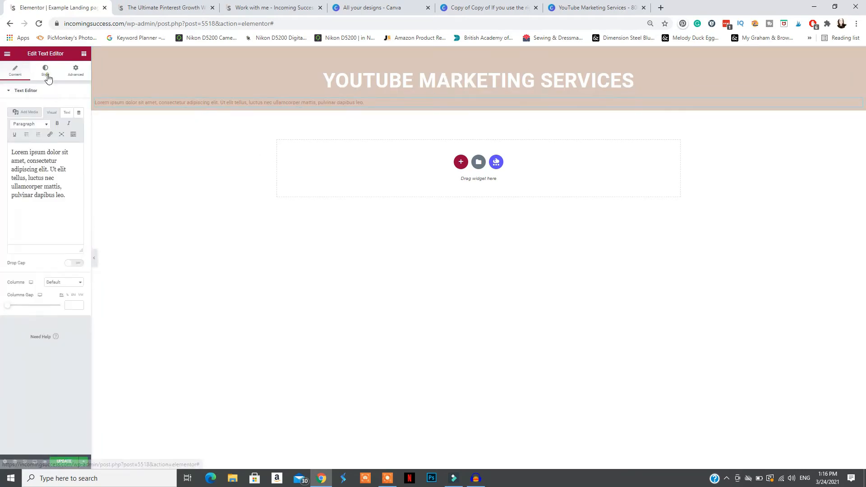
{"action": "left_click", "coordinate": [45, 71]}
{"action": "left_click", "coordinate": [61, 110]}
{"action": "left_click", "coordinate": [79, 139]}
{"action": "left_click_drag", "start_coordinate": [16, 199], "coordinate": [16, 200]}
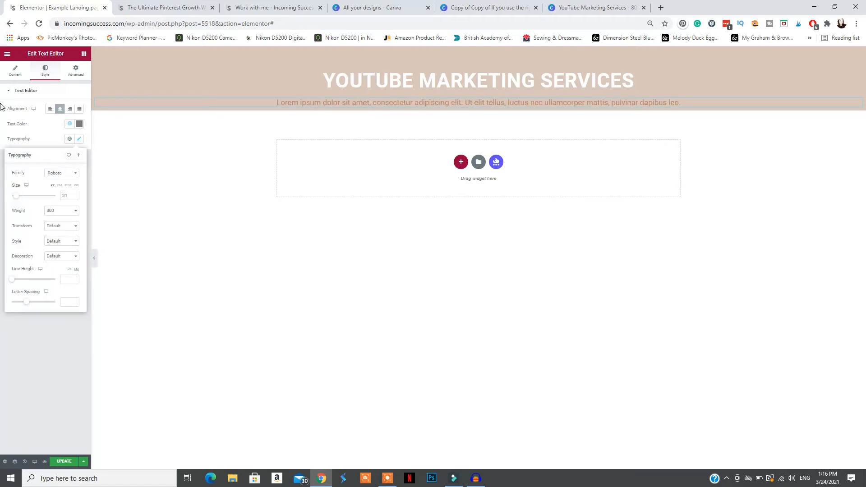
Replace the placeholder text with "I will help you Grow your Online Business with YouTube!" and add a spacer below it
{"action": "left_click", "coordinate": [15, 71]}
{"action": "triple_click", "coordinate": [51, 192]}
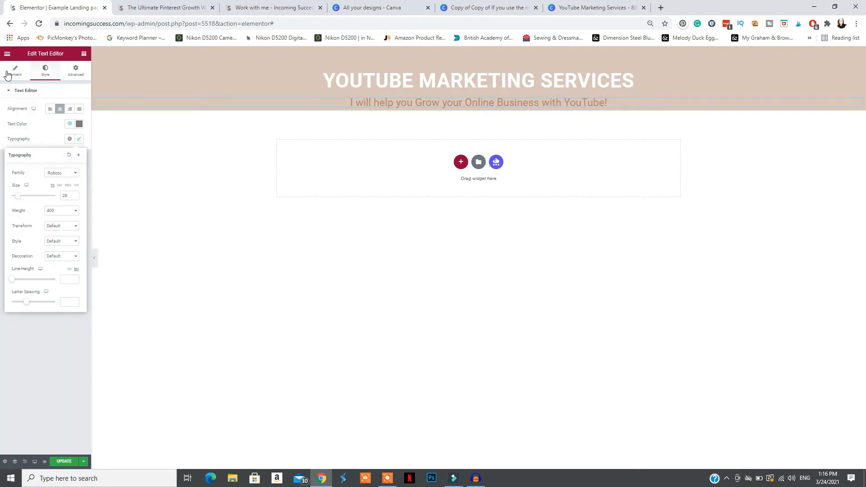
{"action": "left_click", "coordinate": [7, 53]}
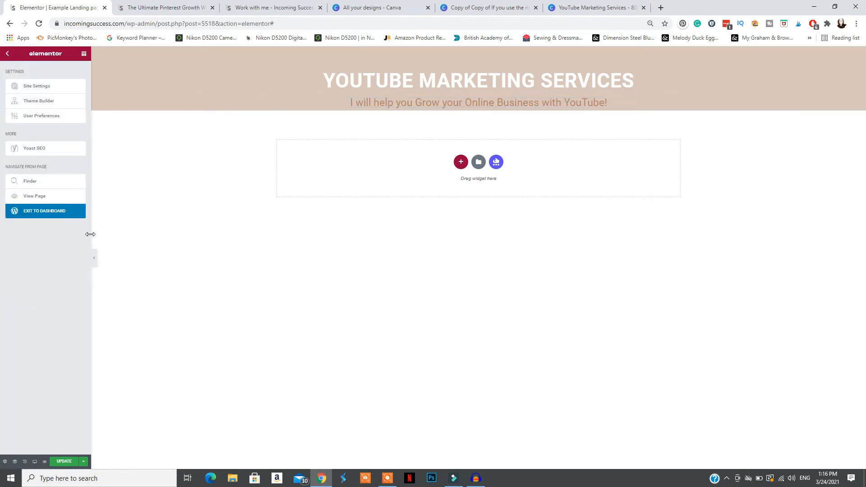
{"action": "key", "text": "Escape"}
{"action": "left_click_drag", "start_coordinate": [71, 220], "coordinate": [416, 108]}
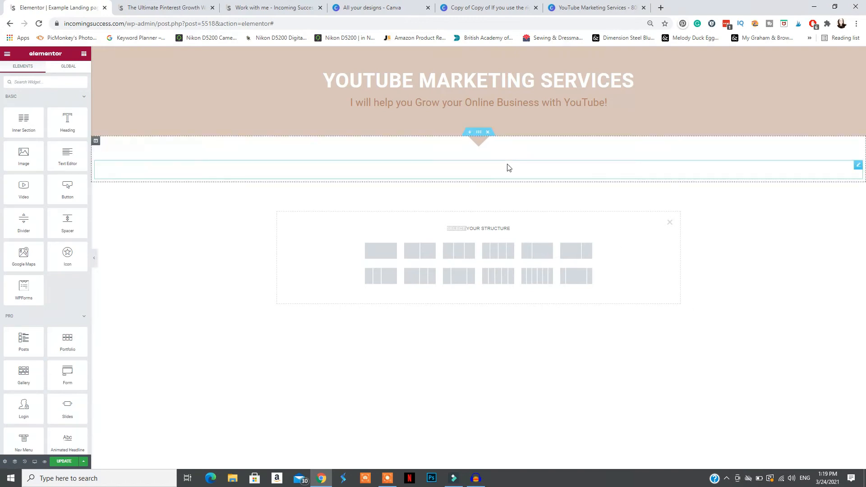
Check the shape divider settings of the section below the header and compare the header with the banners on the Work with me page
{"action": "left_click", "coordinate": [479, 132]}
{"action": "left_click", "coordinate": [26, 131]}
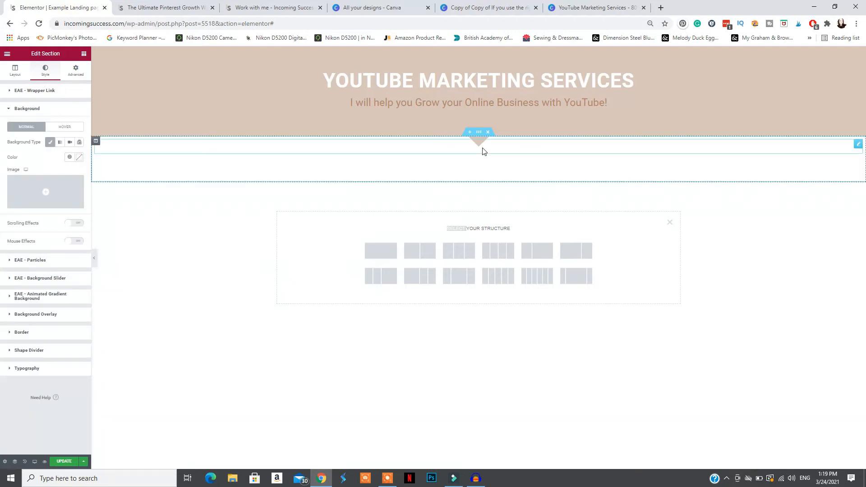
{"action": "left_click", "coordinate": [29, 351]}
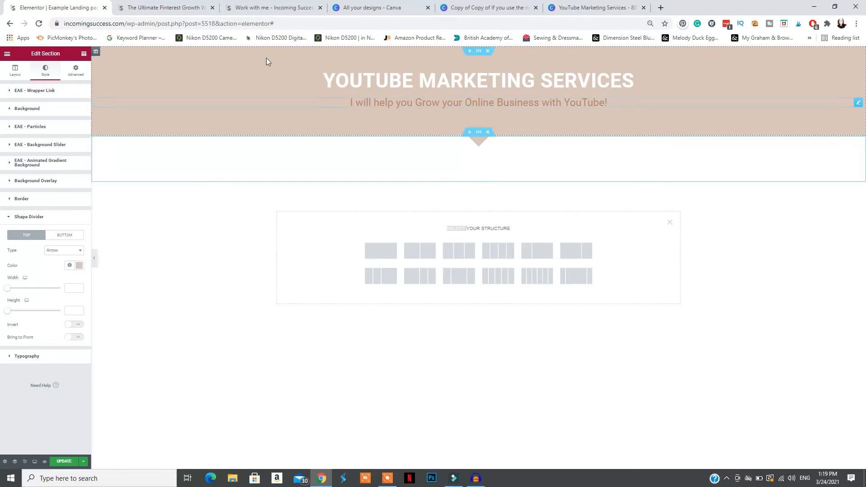
{"action": "left_click", "coordinate": [94, 259]}
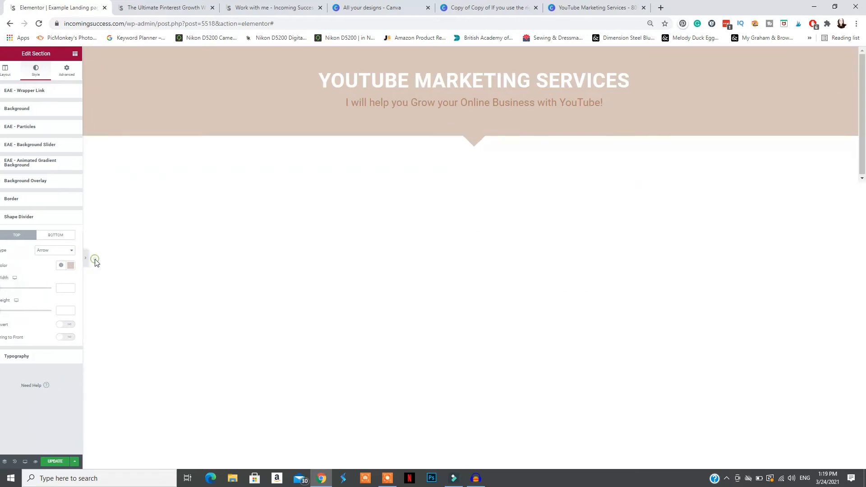
{"action": "left_click", "coordinate": [221, 3]}
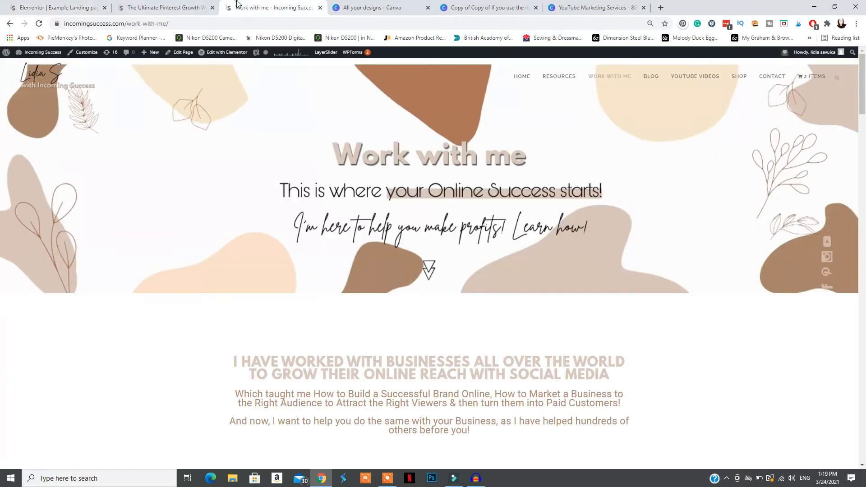
{"action": "scroll", "coordinate": [409, 309], "scroll_direction": "down", "scroll_amount": 8}
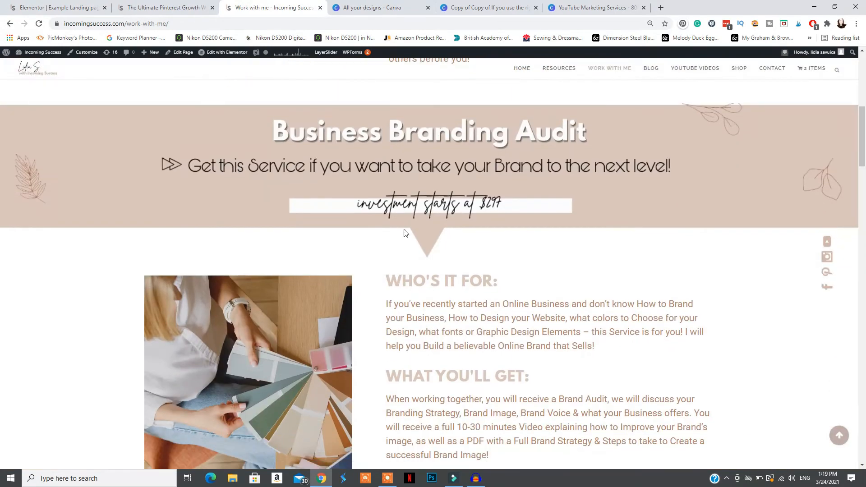
{"action": "left_click", "coordinate": [161, 6]}
{"action": "left_click", "coordinate": [86, 7]}
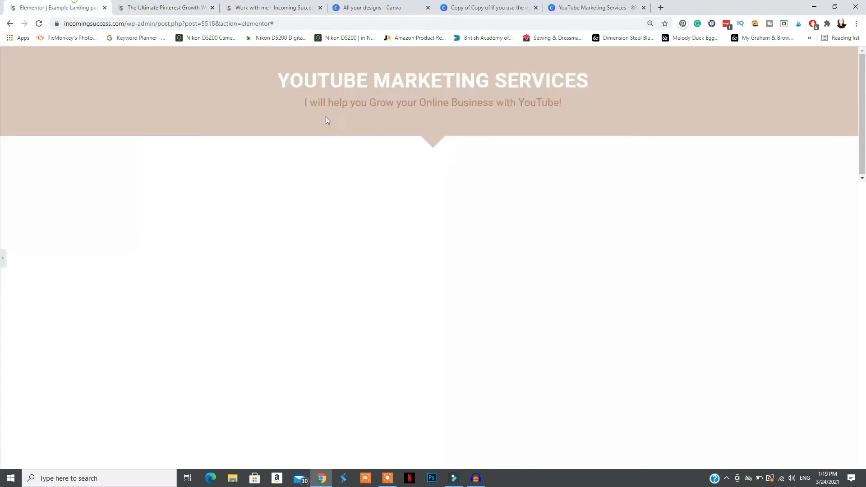
{"action": "left_click", "coordinate": [4, 259]}
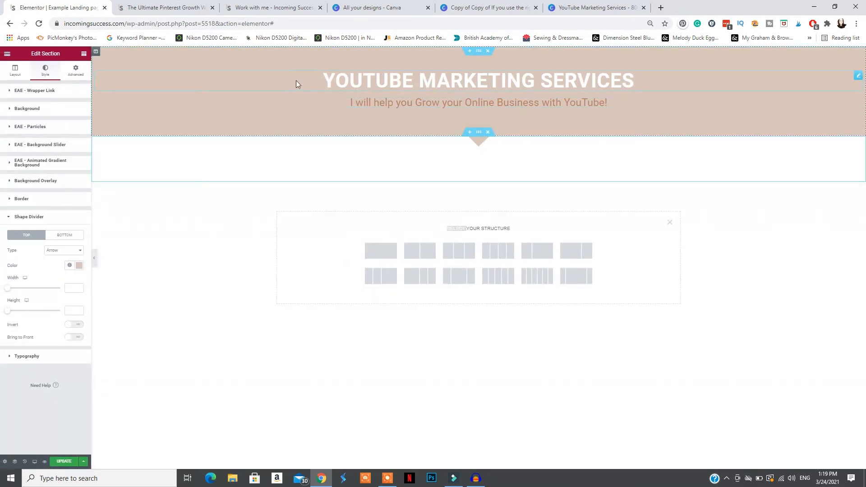
Clear the header section's background colour and use the desk photo with the brass lamp and dried flowers as its background image
{"action": "left_click", "coordinate": [479, 51]}
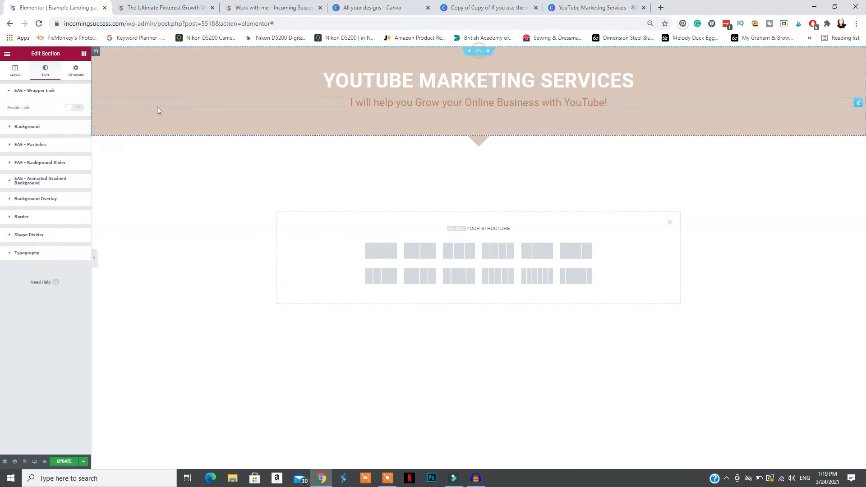
{"action": "left_click", "coordinate": [52, 126]}
{"action": "left_click", "coordinate": [79, 157]}
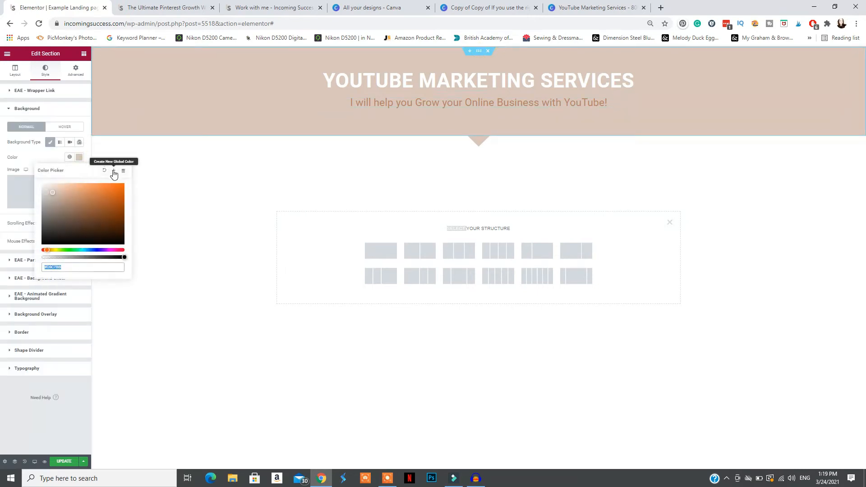
{"action": "left_click", "coordinate": [104, 170]}
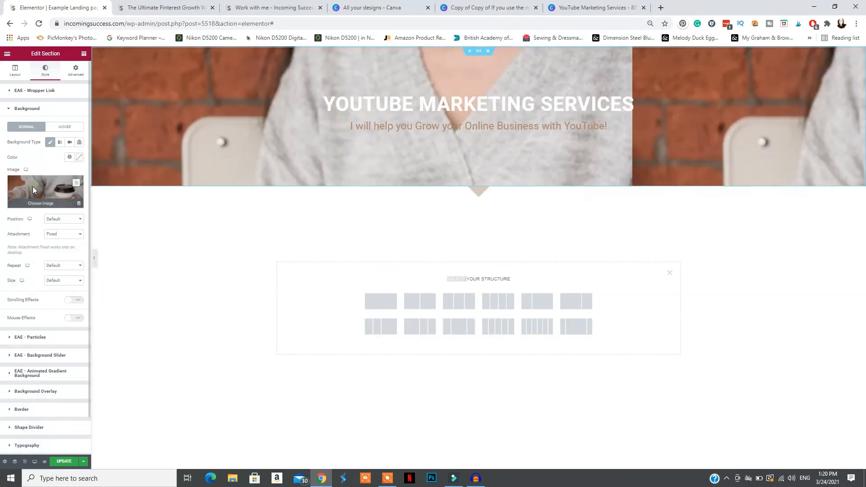
{"action": "left_click", "coordinate": [33, 193]}
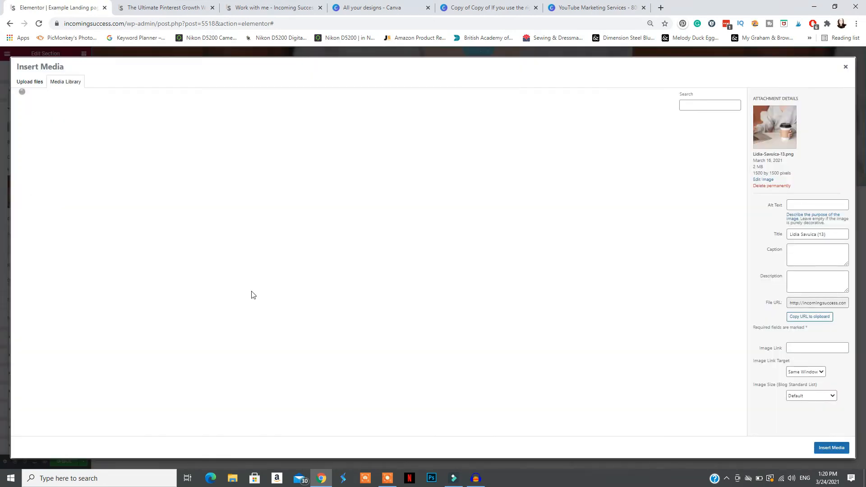
{"action": "left_click", "coordinate": [68, 339]}
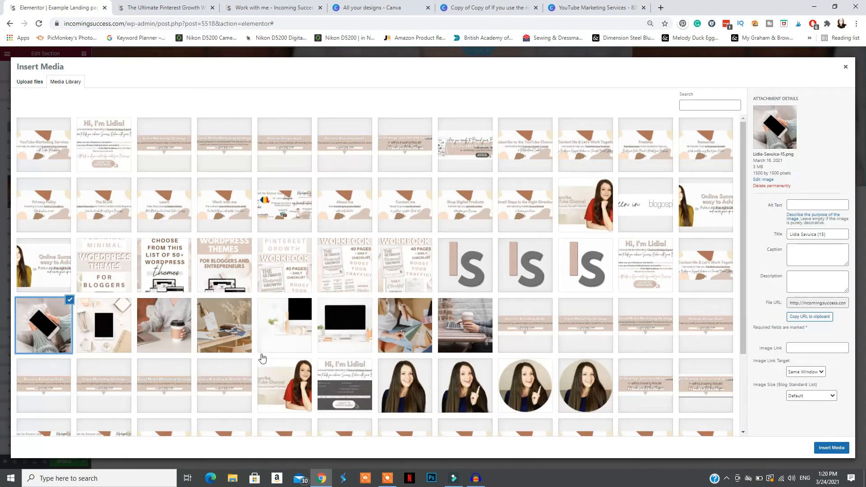
{"action": "left_click", "coordinate": [226, 341]}
{"action": "left_click", "coordinate": [831, 448]}
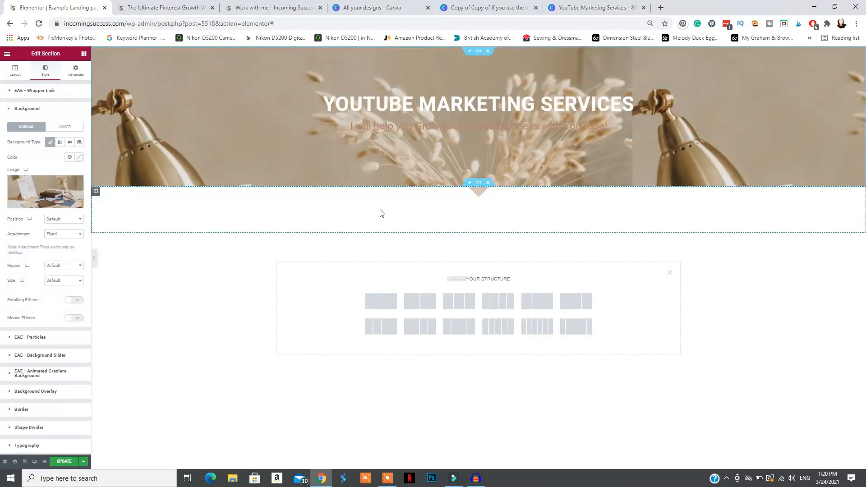
Set the header background image to Fixed attachment, Custom size with a width of 100, and Center Center position
{"action": "left_click", "coordinate": [64, 234]}
{"action": "left_click", "coordinate": [58, 256]}
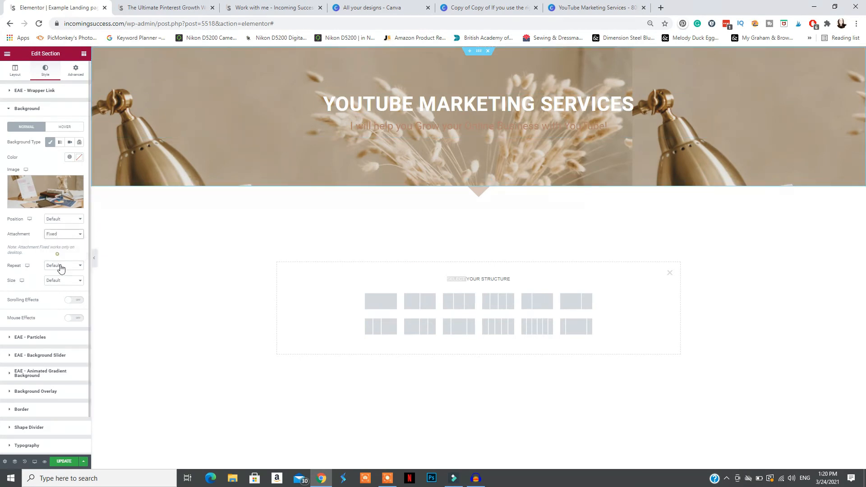
{"action": "left_click", "coordinate": [64, 281]}
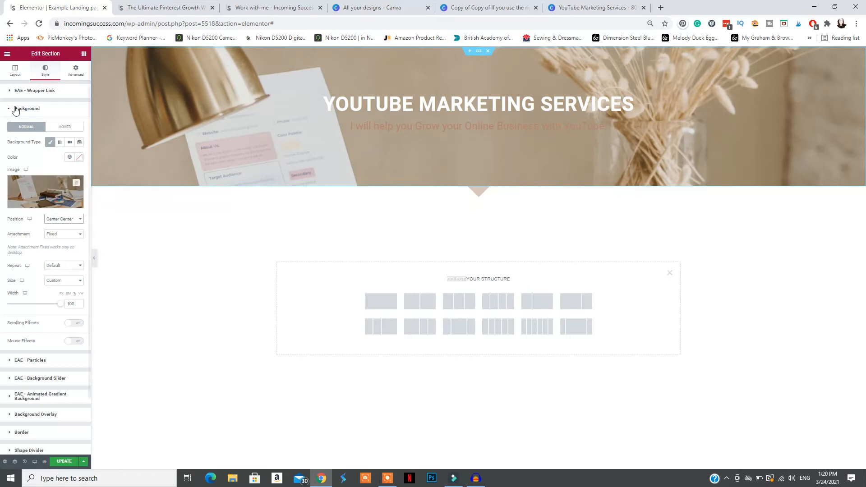
Add tall spacers of 800 in a new section below the header and check how the fixed background scrolls
{"action": "left_click", "coordinate": [7, 54]}
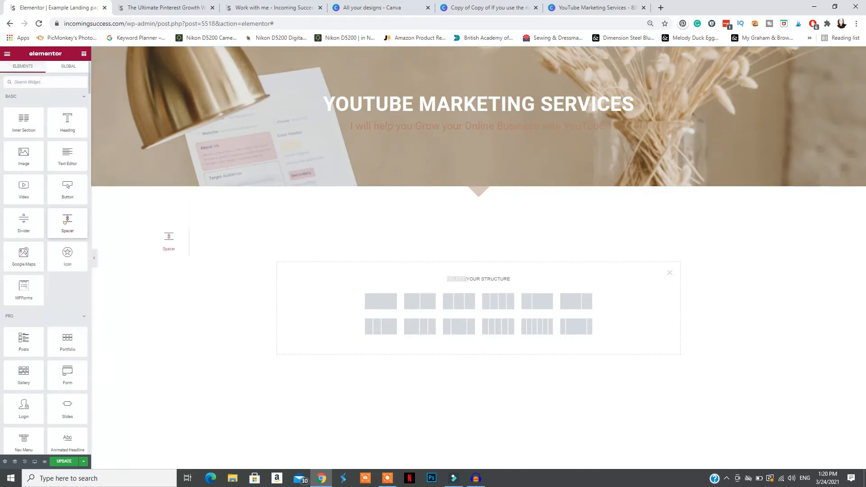
{"action": "left_click_drag", "start_coordinate": [23, 132], "coordinate": [421, 315]}
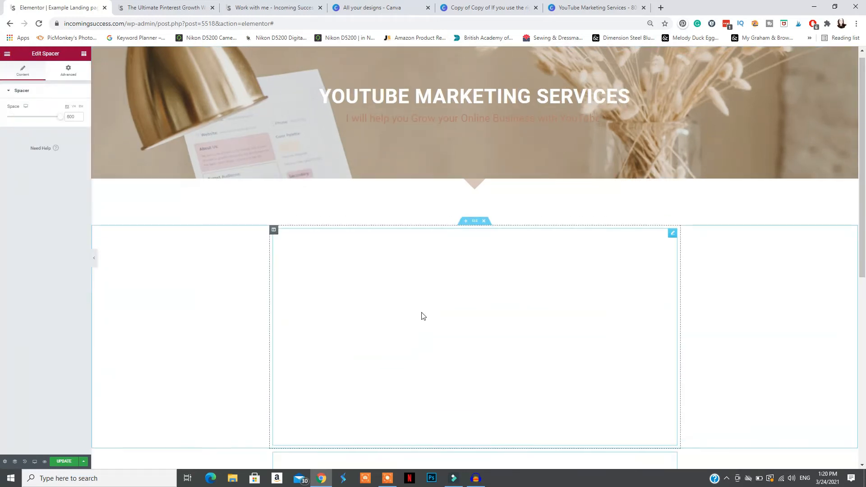
{"action": "scroll", "coordinate": [423, 316], "scroll_direction": "down", "scroll_amount": 2}
{"action": "scroll", "coordinate": [423, 317], "scroll_direction": "up", "scroll_amount": 2}
{"action": "scroll", "coordinate": [403, 263], "scroll_direction": "down", "scroll_amount": 2}
{"action": "scroll", "coordinate": [403, 263], "scroll_direction": "up", "scroll_amount": 3}
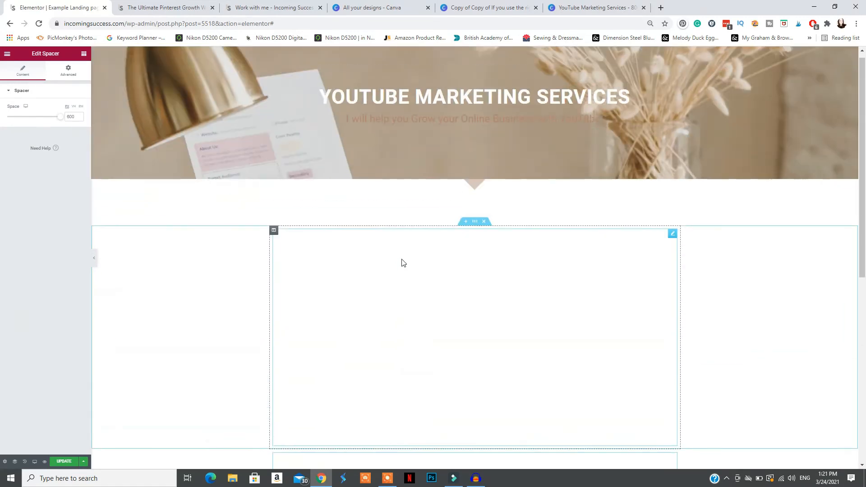
Enlarge the spacer below the tagline to 410, preview the fixed background while scrolling, and reduce the spacer's height
{"action": "left_click_drag", "start_coordinate": [25, 118], "coordinate": [44, 120]}
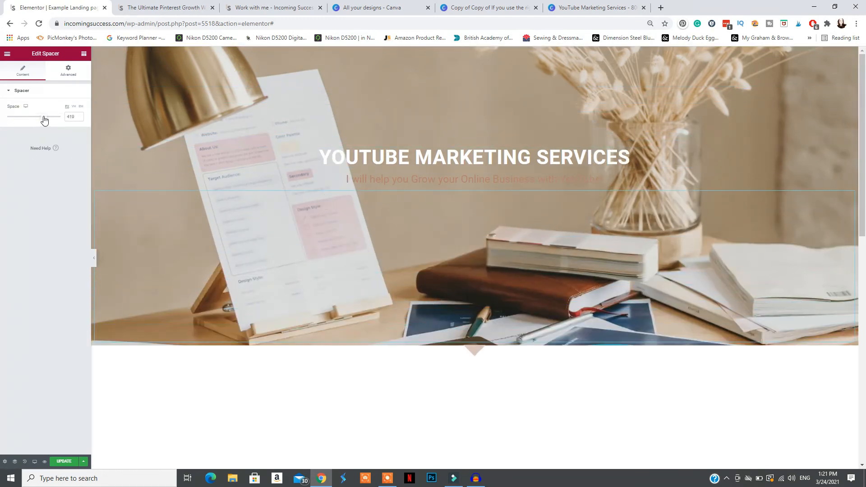
{"action": "left_click", "coordinate": [95, 258]}
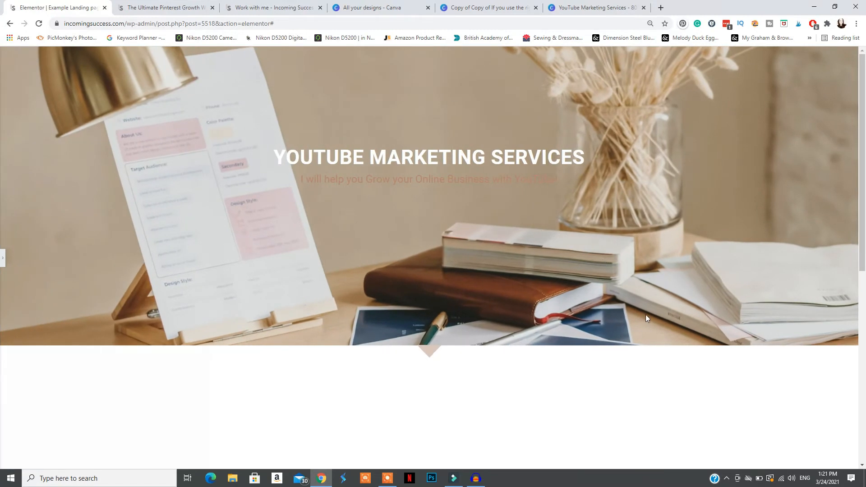
{"action": "scroll", "coordinate": [621, 312], "scroll_direction": "down", "scroll_amount": 4}
{"action": "scroll", "coordinate": [621, 312], "scroll_direction": "up", "scroll_amount": 4}
{"action": "scroll", "coordinate": [621, 315], "scroll_direction": "down", "scroll_amount": 4}
{"action": "scroll", "coordinate": [621, 314], "scroll_direction": "up", "scroll_amount": 4}
{"action": "scroll", "coordinate": [621, 315], "scroll_direction": "down", "scroll_amount": 3}
{"action": "scroll", "coordinate": [621, 315], "scroll_direction": "up", "scroll_amount": 3}
{"action": "scroll", "coordinate": [621, 314], "scroll_direction": "down", "scroll_amount": 4}
{"action": "scroll", "coordinate": [623, 314], "scroll_direction": "up", "scroll_amount": 4}
{"action": "left_click", "coordinate": [2, 258]}
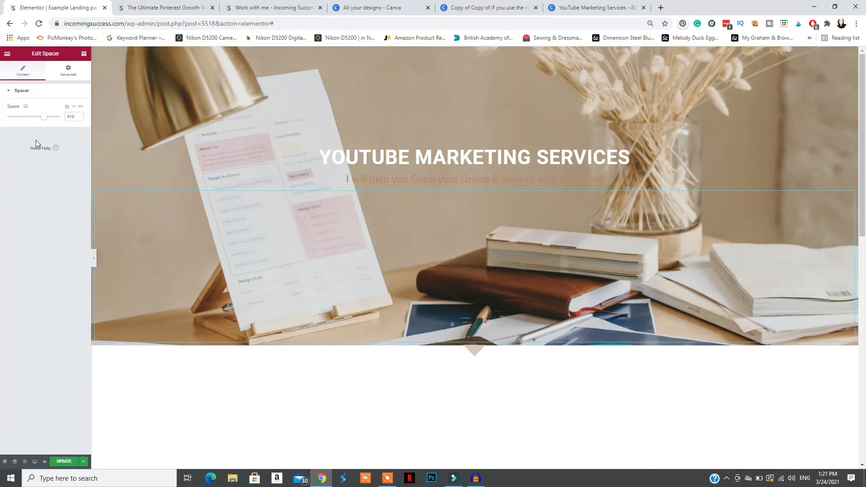
{"action": "left_click_drag", "start_coordinate": [44, 119], "coordinate": [10, 118]}
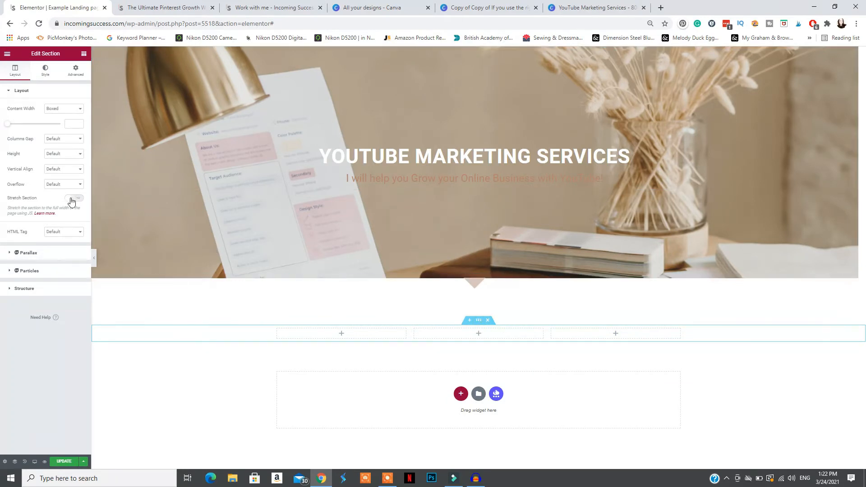
Set the three-column section's content width to Full Width and stretch the section across the page
{"action": "left_click", "coordinate": [67, 109]}
{"action": "left_click", "coordinate": [58, 123]}
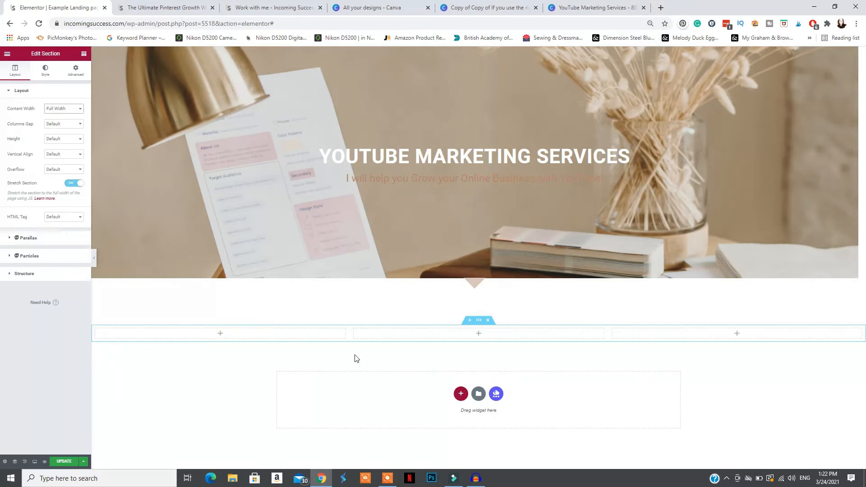
Search the widgets for "icon" and add an Icon widget to the first column of the three-column section
{"action": "left_click", "coordinate": [6, 53]}
{"action": "left_click", "coordinate": [6, 54]}
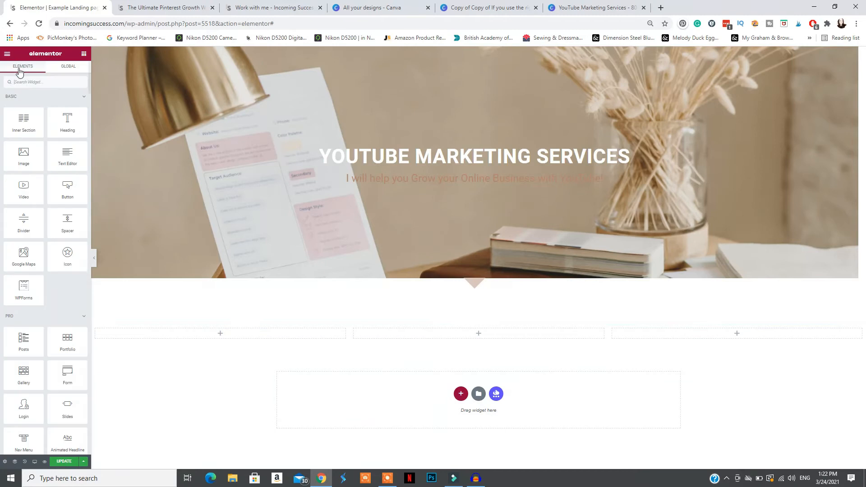
{"action": "type", "text": "icons"}
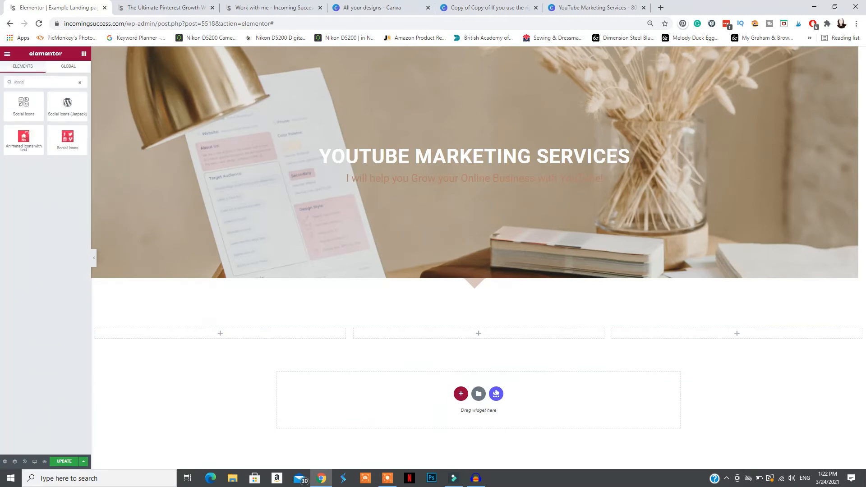
{"action": "key", "text": "BackSpace"}
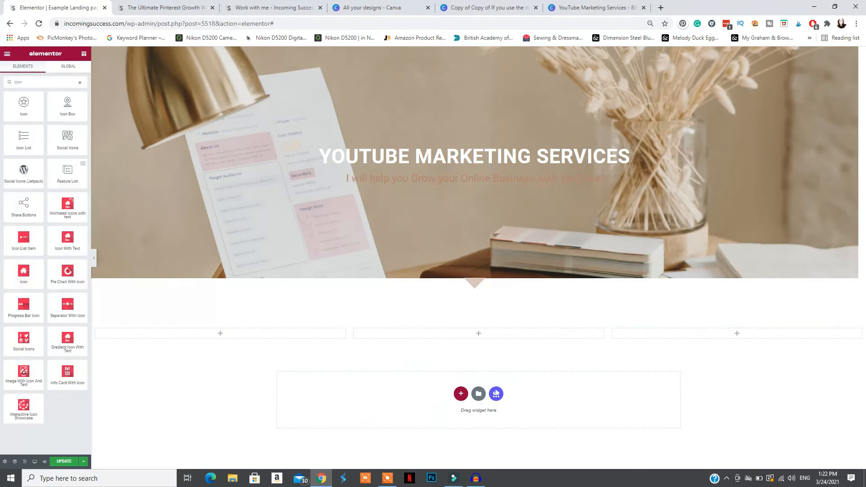
{"action": "left_click_drag", "start_coordinate": [44, 116], "coordinate": [198, 316]}
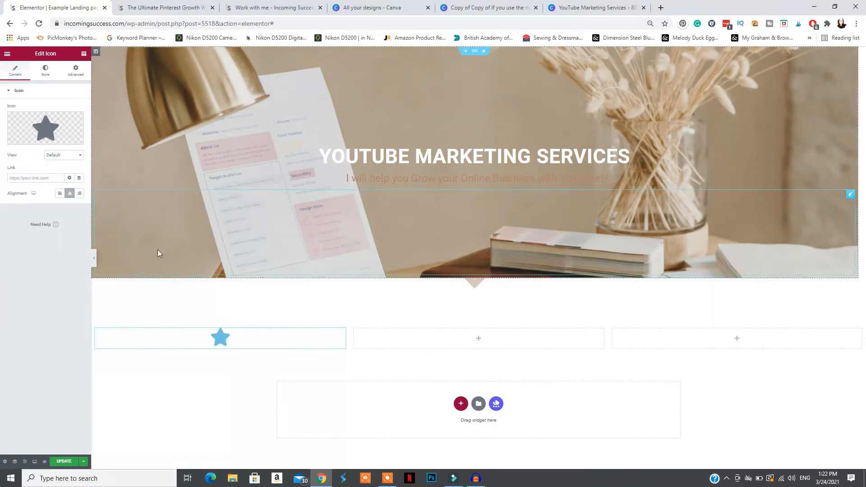
Replace the default star in the first column with the YouTube icon from the icon library
{"action": "left_click", "coordinate": [22, 139]}
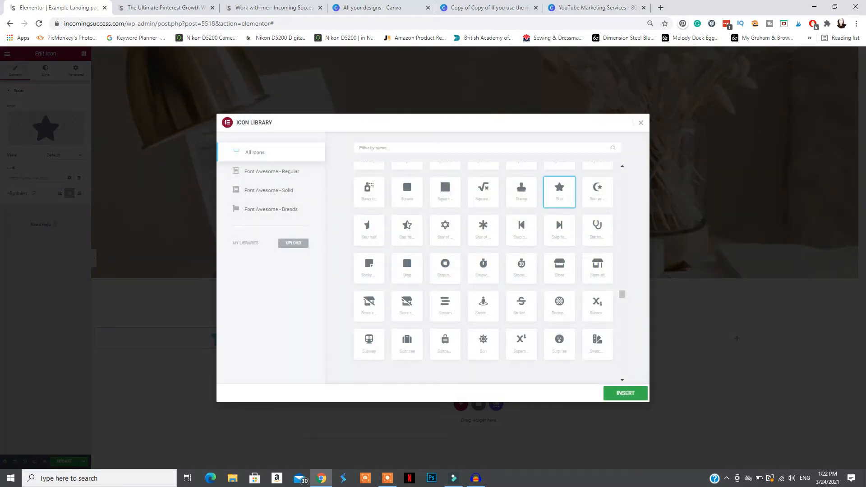
{"action": "type", "text": "youtu"}
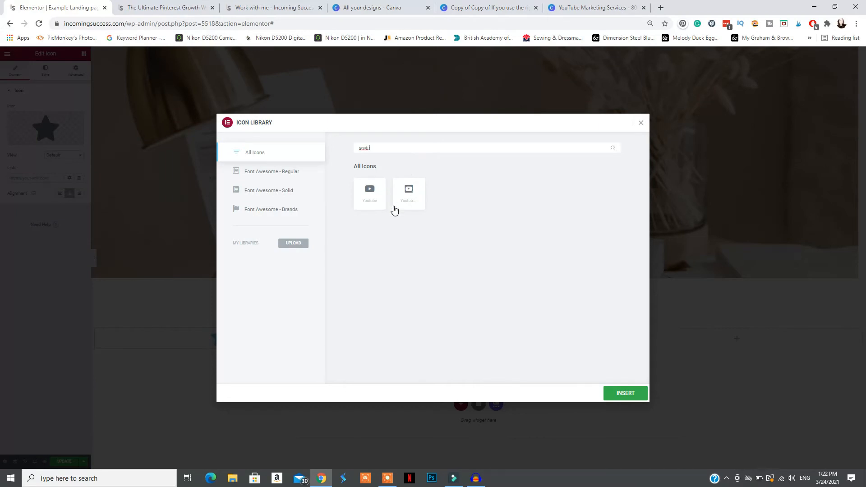
{"action": "left_click", "coordinate": [372, 197]}
{"action": "left_click", "coordinate": [606, 389]}
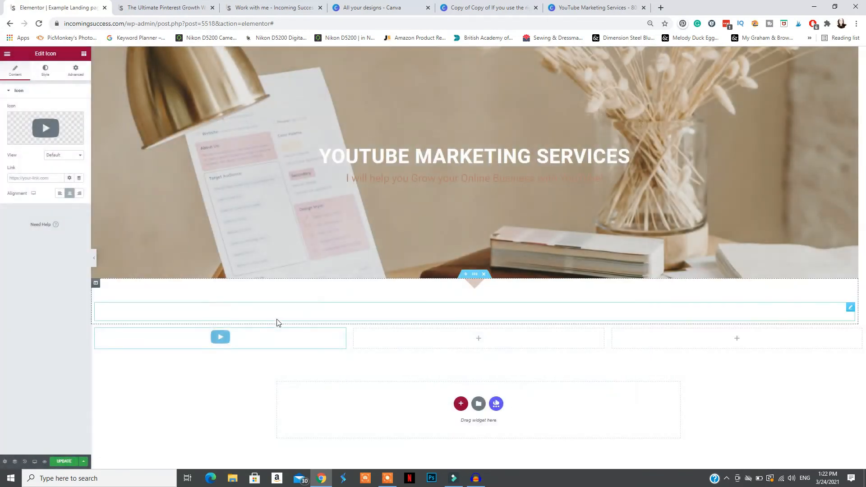
Set the YouTube icon's size to 130 and change its primary colour to grey
{"action": "left_click", "coordinate": [67, 156]}
{"action": "left_click", "coordinate": [66, 156]}
{"action": "left_click", "coordinate": [43, 75]}
{"action": "left_click_drag", "start_coordinate": [7, 153], "coordinate": [30, 156]}
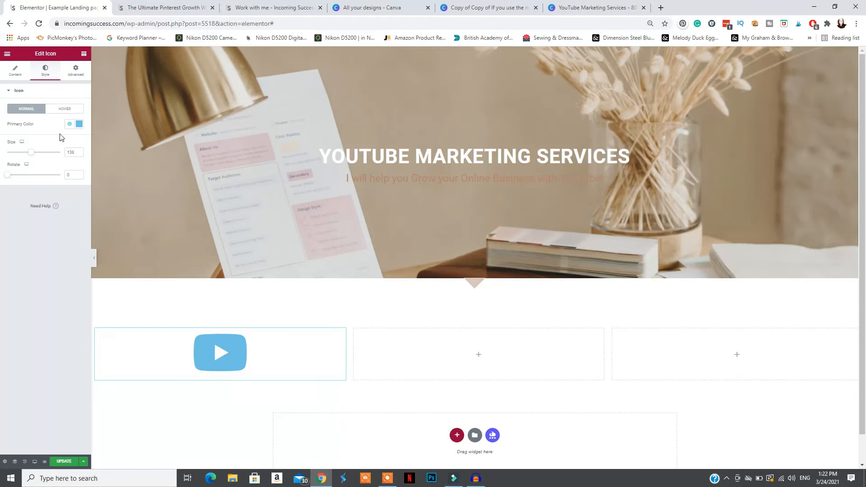
{"action": "left_click", "coordinate": [79, 124]}
{"action": "left_click_drag", "start_coordinate": [47, 172], "coordinate": [46, 173]}
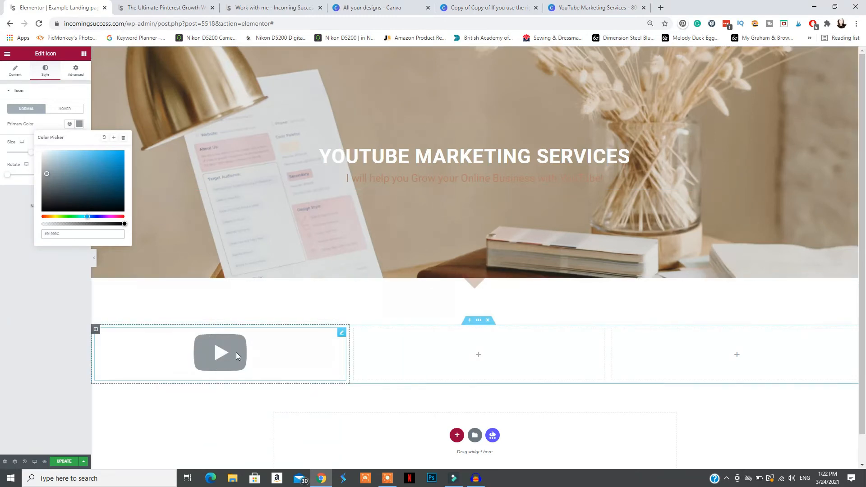
Copy the grey YouTube icon and paste it into the second and third columns
{"action": "right_click", "coordinate": [212, 355]}
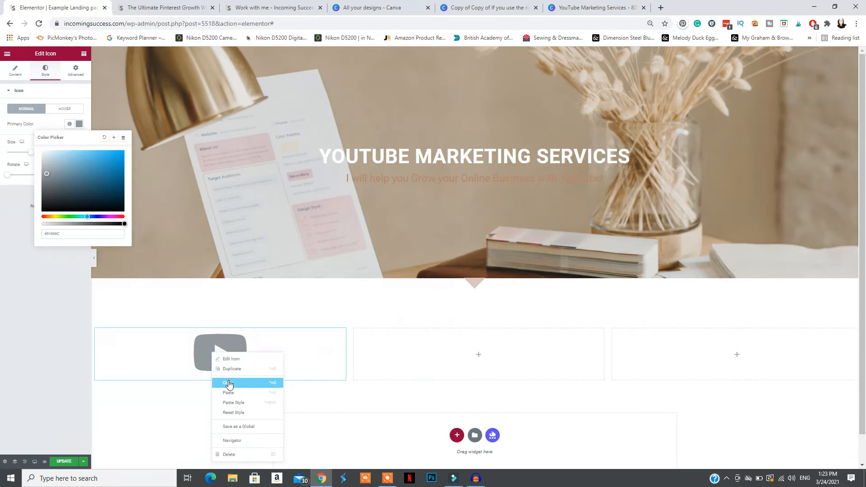
{"action": "left_click", "coordinate": [228, 383]}
{"action": "right_click", "coordinate": [427, 354]}
{"action": "left_click", "coordinate": [448, 407]}
{"action": "right_click", "coordinate": [687, 363]}
{"action": "left_click", "coordinate": [709, 413]}
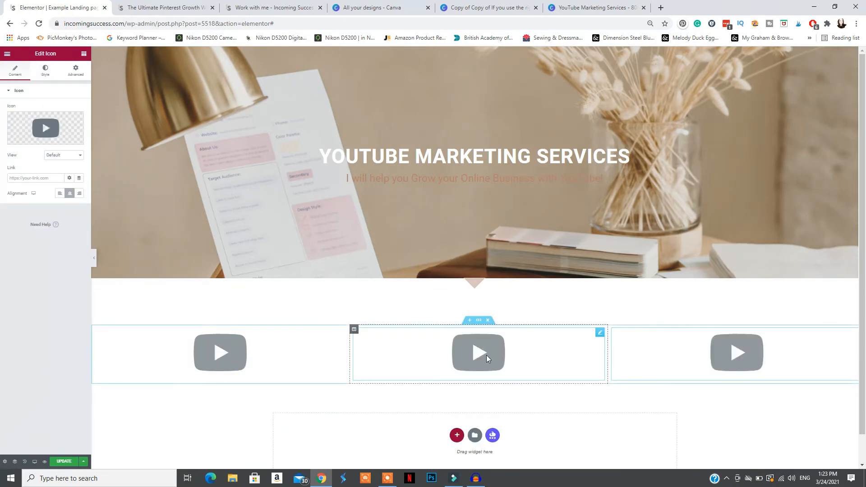
Replace the second column's YouTube icon with the first people icon found by searching the icon library for "people"
{"action": "left_click", "coordinate": [41, 129]}
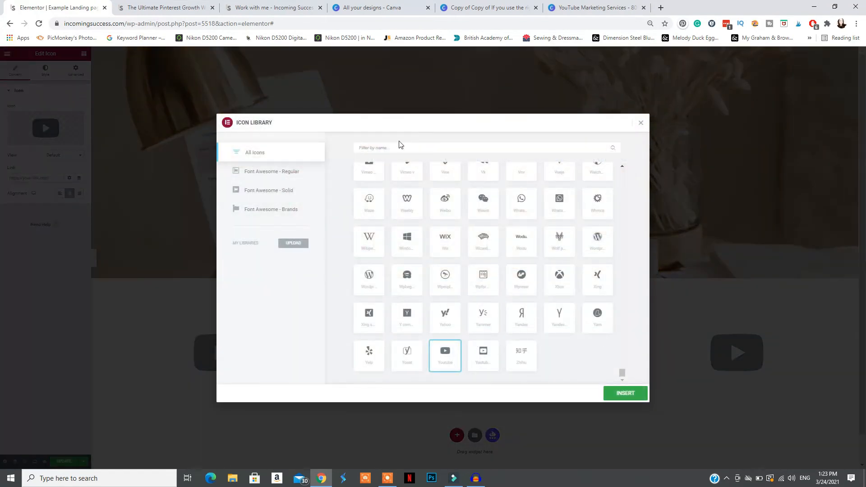
{"action": "type", "text": "people"}
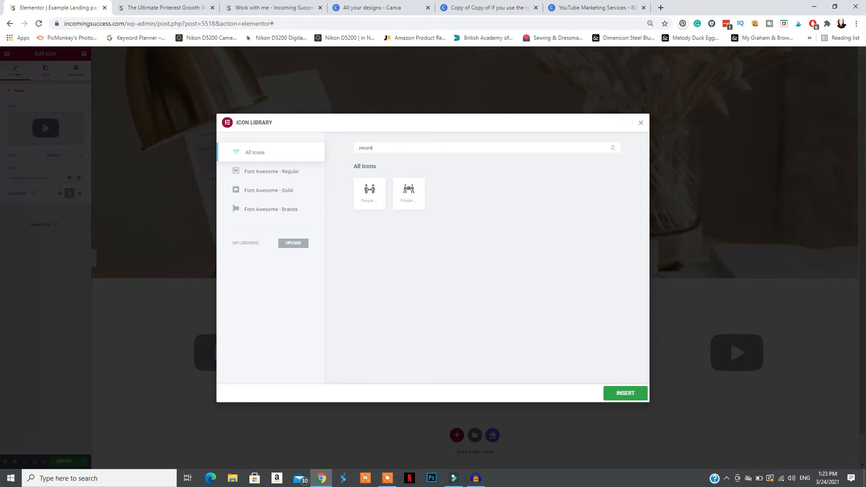
{"action": "left_click", "coordinate": [365, 194]}
{"action": "left_click", "coordinate": [619, 392]}
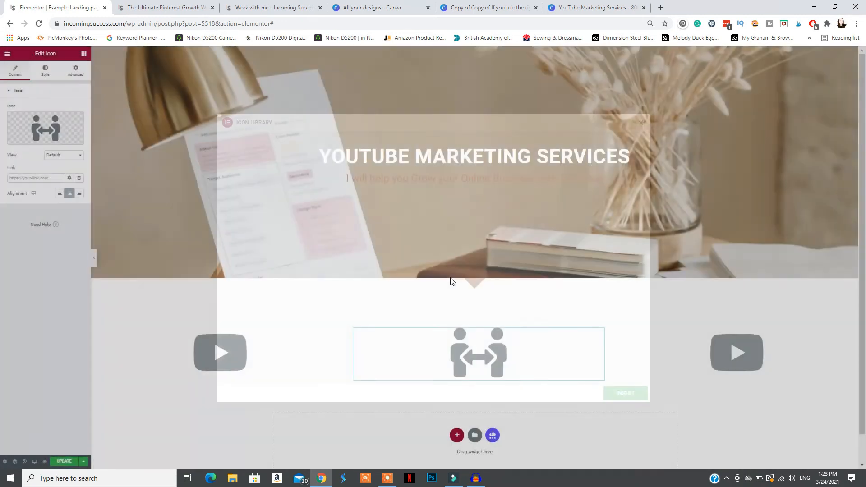
Replace the third column's YouTube icon with the wavy money bill icon found by searching the icon library for "money"
{"action": "left_click", "coordinate": [737, 352]}
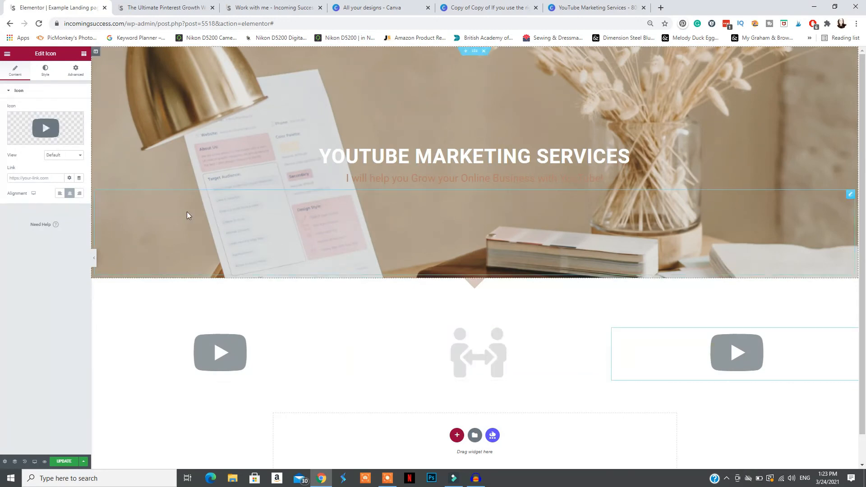
{"action": "left_click", "coordinate": [45, 129]}
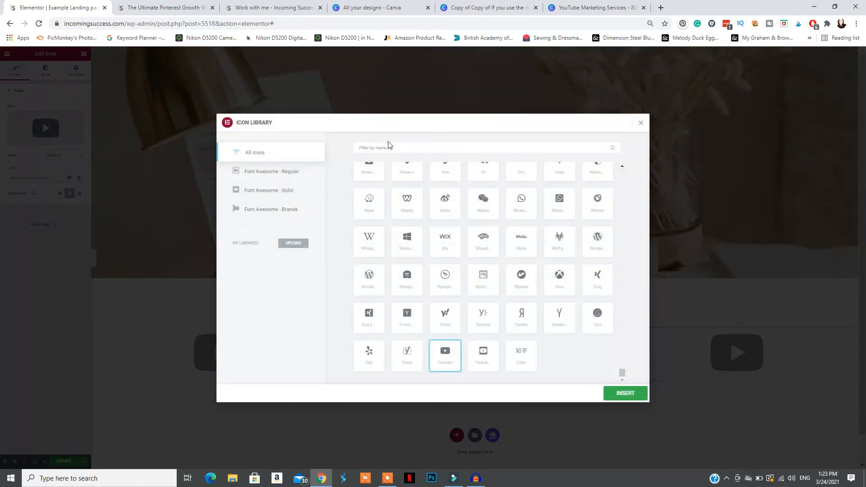
{"action": "type", "text": "money"}
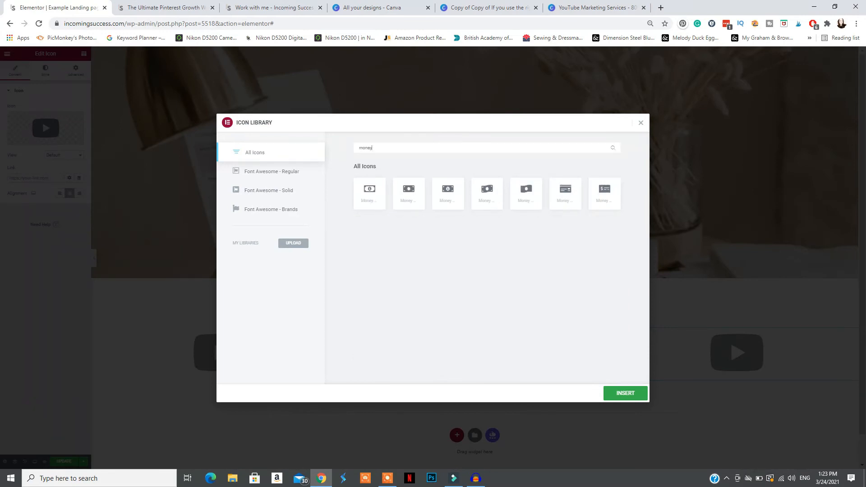
{"action": "left_click", "coordinate": [482, 212]}
{"action": "left_click", "coordinate": [627, 394]}
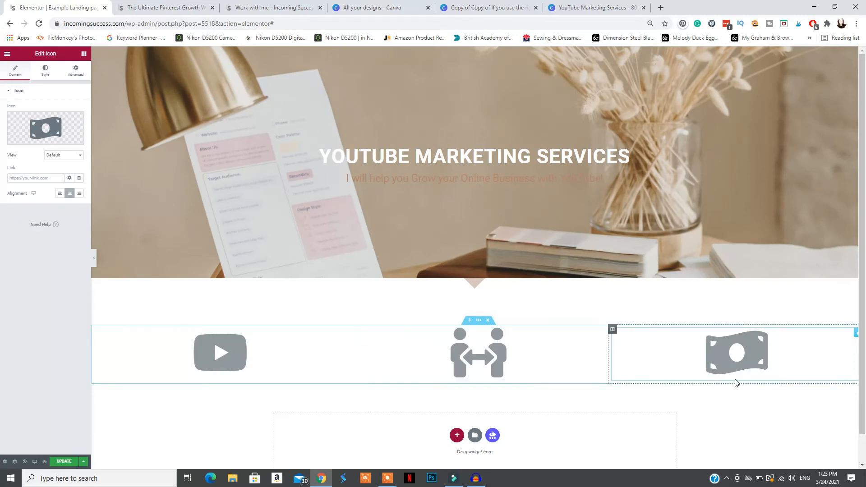
Copy the three-column icon section and paste it directly below the original
{"action": "scroll", "coordinate": [474, 343], "scroll_direction": "down", "scroll_amount": 1}
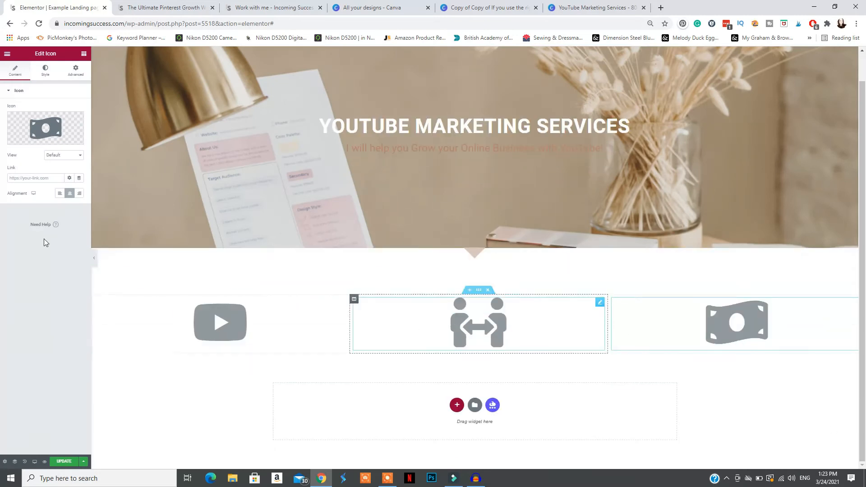
{"action": "right_click", "coordinate": [481, 296]}
{"action": "left_click", "coordinate": [496, 323]}
{"action": "right_click", "coordinate": [312, 412]}
{"action": "left_click", "coordinate": [347, 419]}
Delete the people, YouTube and money icons from the pasted section so its three columns are empty
{"action": "right_click", "coordinate": [463, 324]}
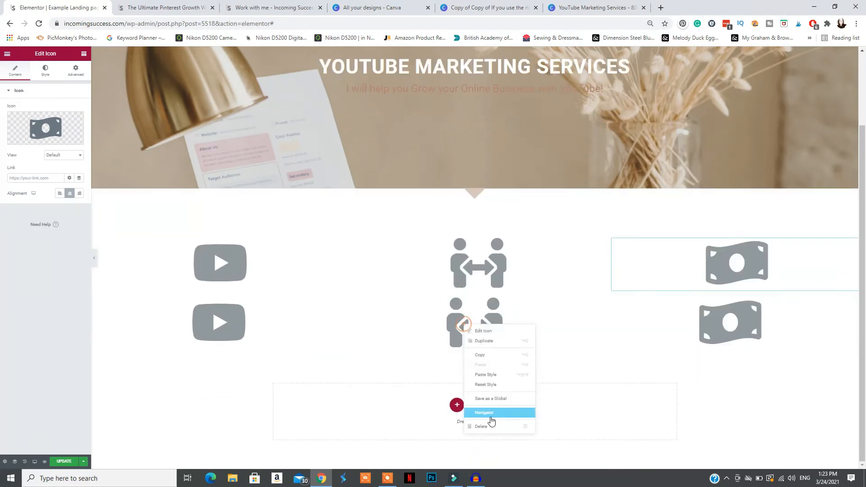
{"action": "left_click", "coordinate": [485, 427]}
{"action": "right_click", "coordinate": [236, 332]}
{"action": "left_click", "coordinate": [269, 425]}
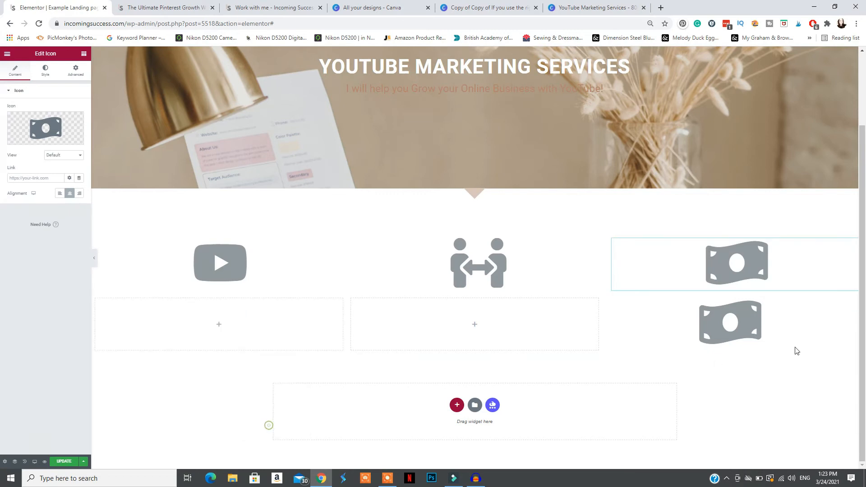
{"action": "right_click", "coordinate": [743, 324]}
{"action": "left_click", "coordinate": [750, 426]}
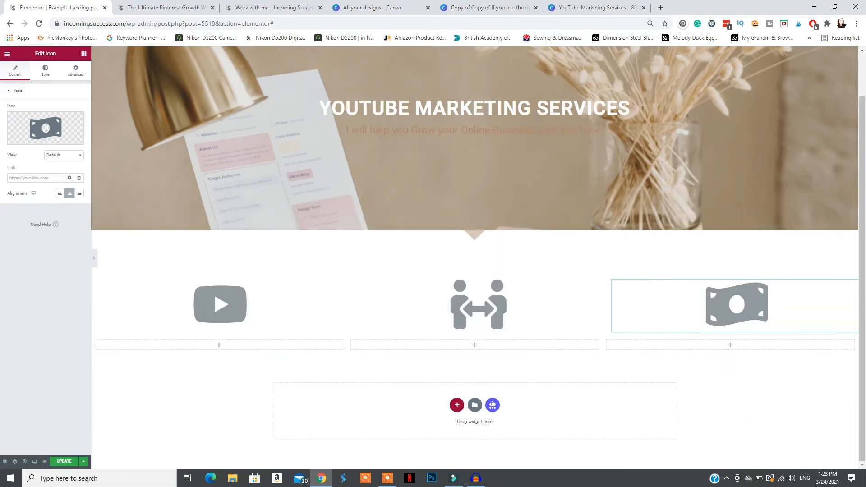
Add a Text Editor widget to the first empty column under the YouTube icon and centre its text
{"action": "left_click_drag", "start_coordinate": [56, 157], "coordinate": [228, 345]}
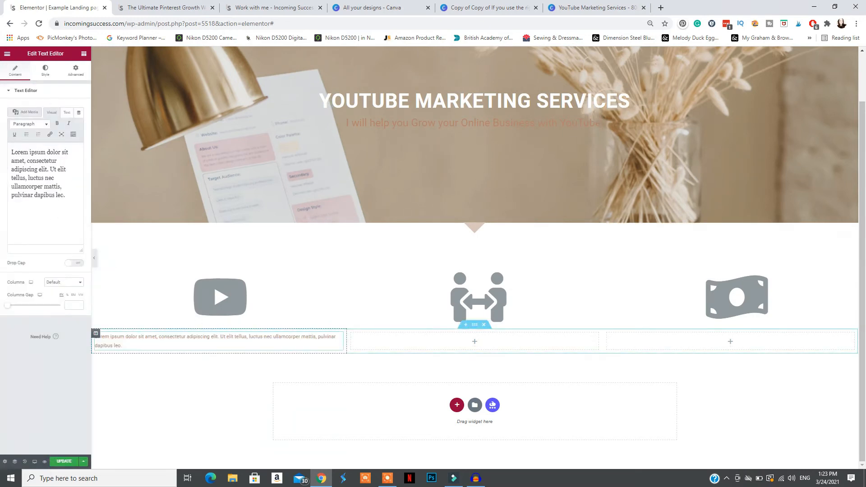
{"action": "left_click", "coordinate": [45, 71]}
{"action": "left_click", "coordinate": [60, 109]}
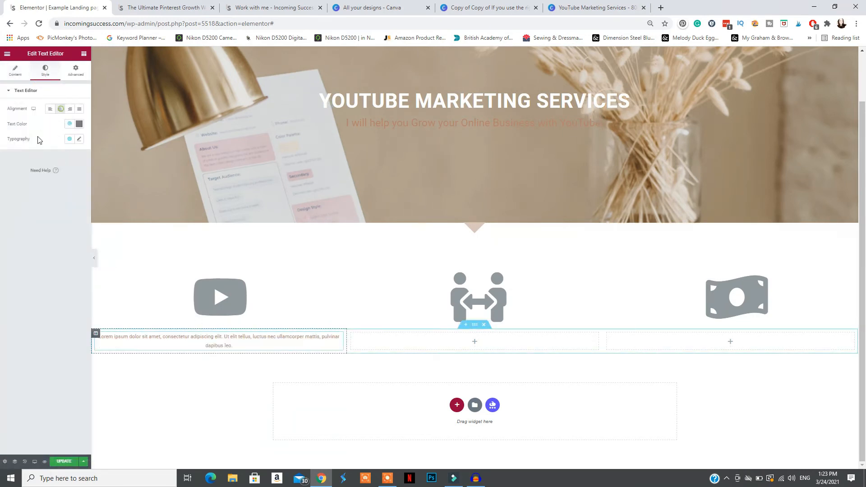
Set the text's typography to size 32, line height 1.3, letter spacing -0.5 and the Default font family
{"action": "left_click", "coordinate": [79, 139]}
{"action": "left_click_drag", "start_coordinate": [13, 198], "coordinate": [20, 200]}
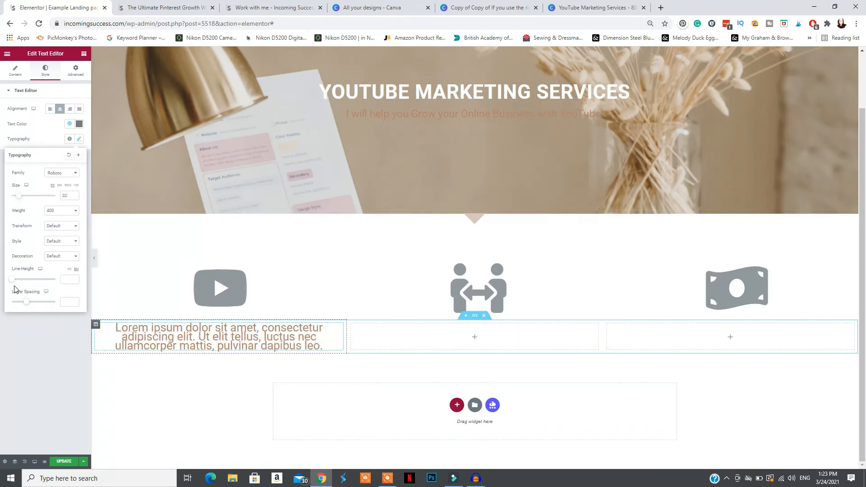
{"action": "left_click_drag", "start_coordinate": [13, 281], "coordinate": [17, 283]}
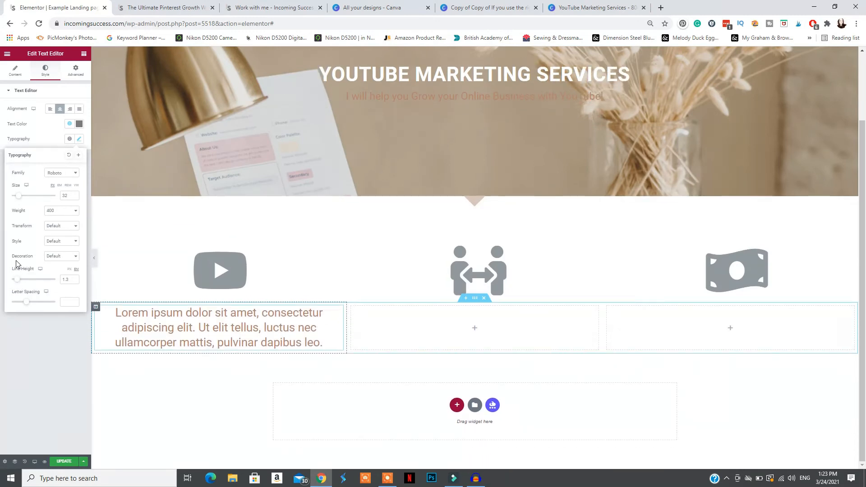
{"action": "left_click_drag", "start_coordinate": [26, 306], "coordinate": [25, 307]}
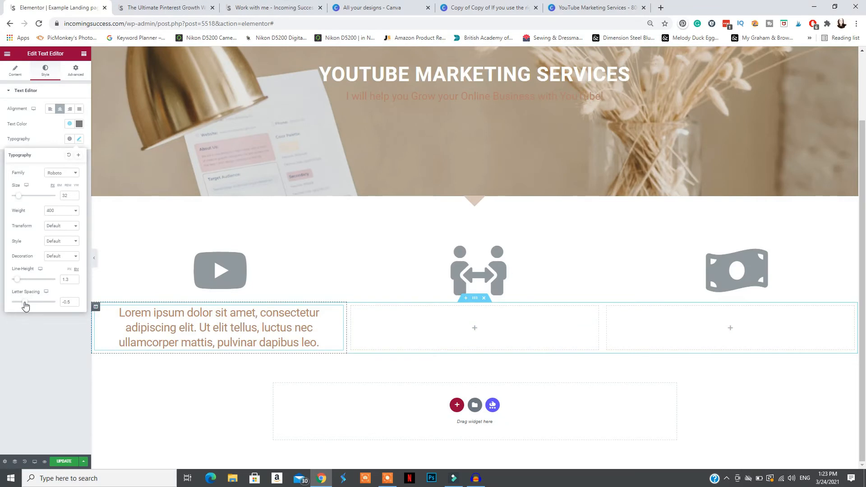
{"action": "left_click", "coordinate": [71, 175]}
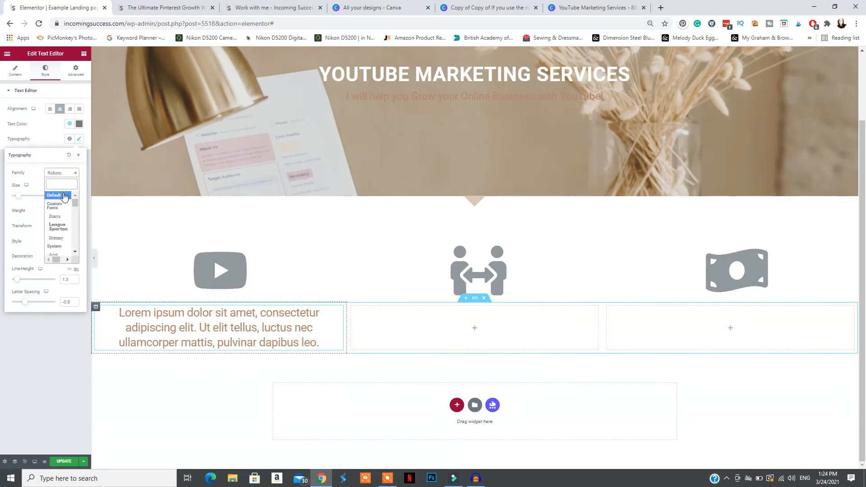
{"action": "left_click", "coordinate": [63, 195]}
{"action": "left_click", "coordinate": [128, 380]}
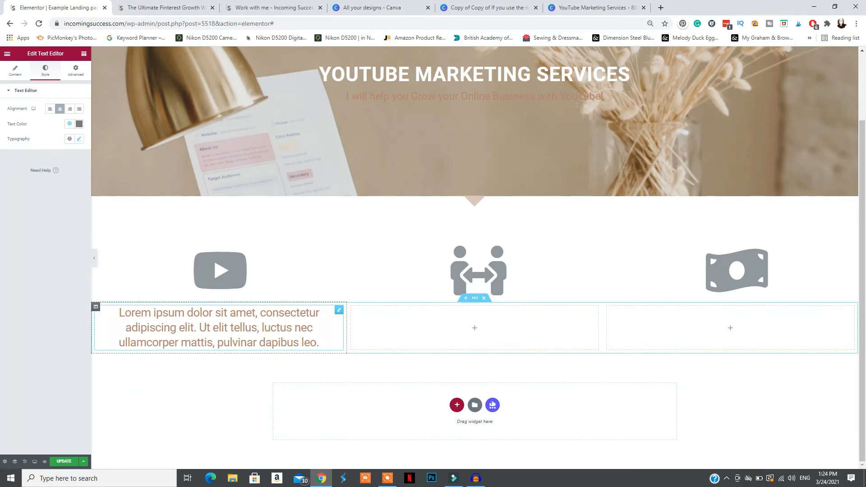
Copy the styled text widget into the second and third columns and update the page
{"action": "right_click", "coordinate": [222, 328]}
{"action": "left_click", "coordinate": [232, 357]}
{"action": "right_click", "coordinate": [398, 328]}
{"action": "left_click", "coordinate": [415, 382]}
{"action": "right_click", "coordinate": [695, 340]}
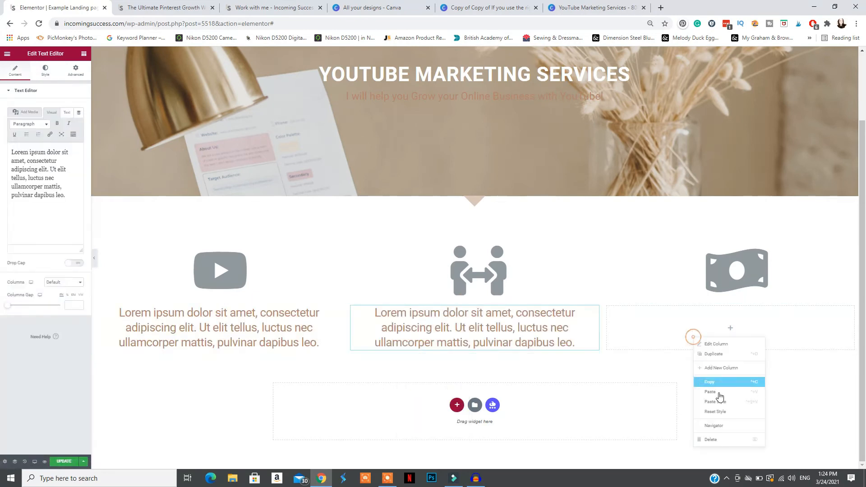
{"action": "left_click", "coordinate": [720, 396]}
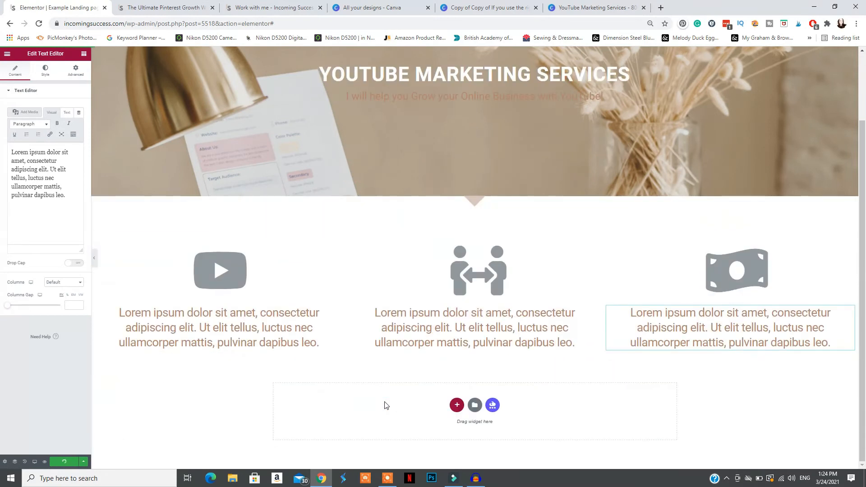
Search the widgets for "image"
{"action": "scroll", "coordinate": [387, 406], "scroll_direction": "down", "scroll_amount": 2}
{"action": "left_click", "coordinate": [7, 54]}
{"action": "left_click", "coordinate": [84, 53]}
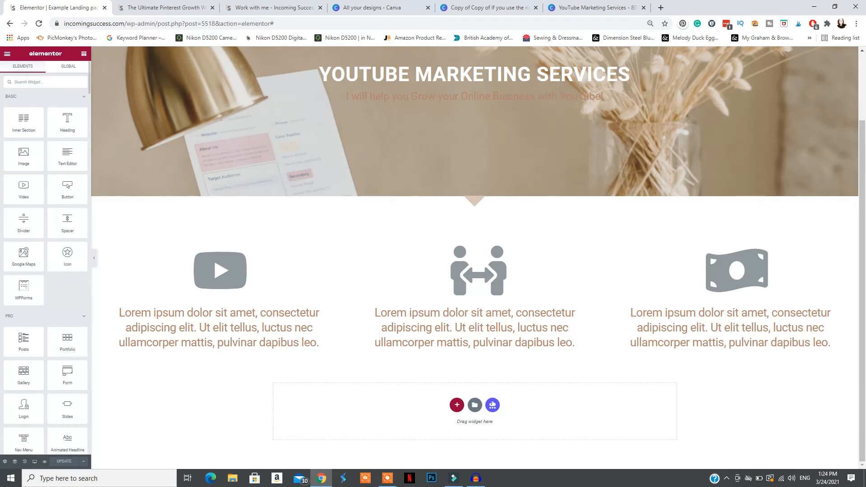
{"action": "type", "text": "image"}
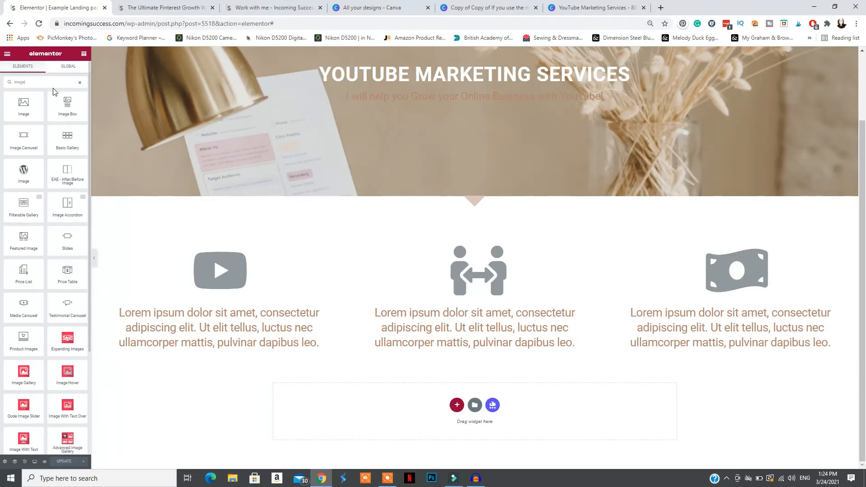
Add a two-column section below the text row and insert a new section with a Spacer widget above it
{"action": "left_click", "coordinate": [457, 404]}
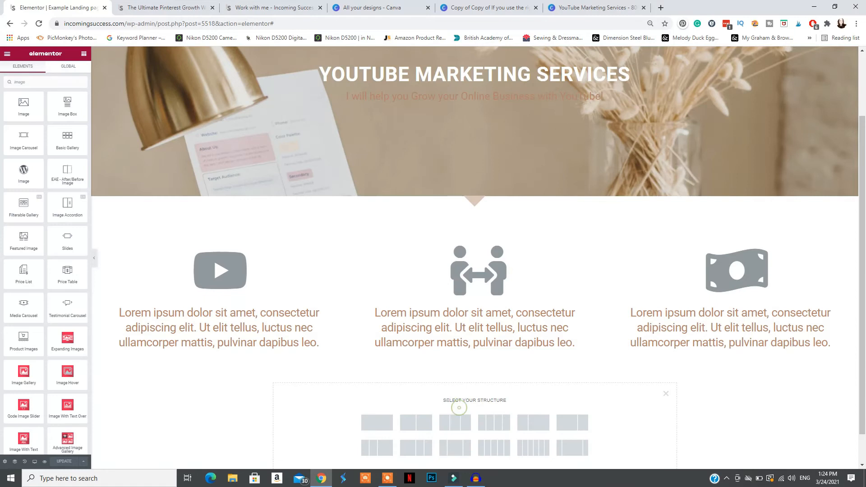
{"action": "left_click", "coordinate": [421, 423]}
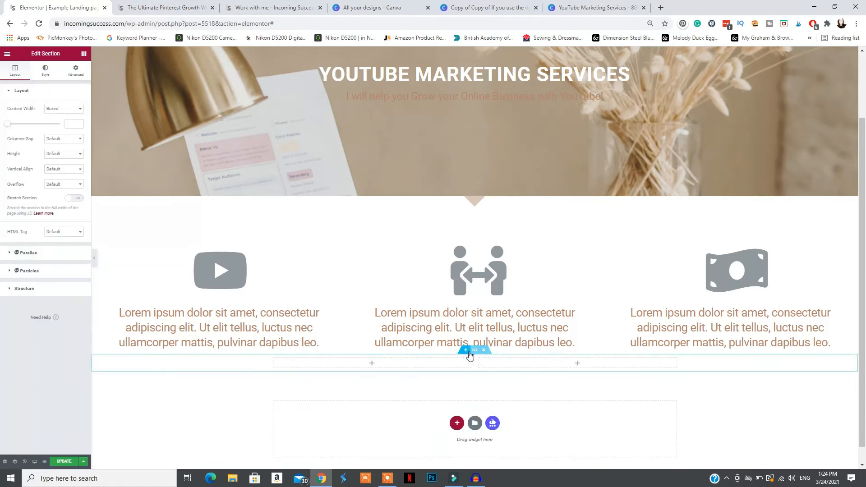
{"action": "left_click", "coordinate": [6, 54]}
{"action": "left_click", "coordinate": [6, 53]}
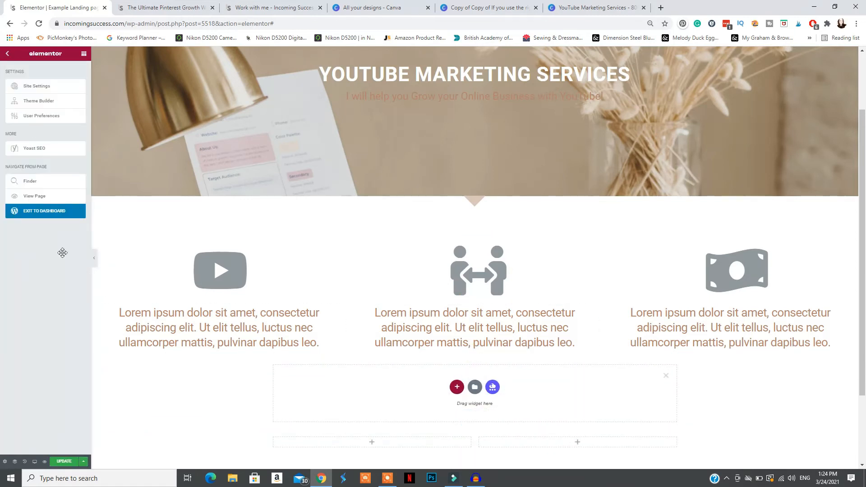
{"action": "left_click_drag", "start_coordinate": [72, 239], "coordinate": [306, 344]}
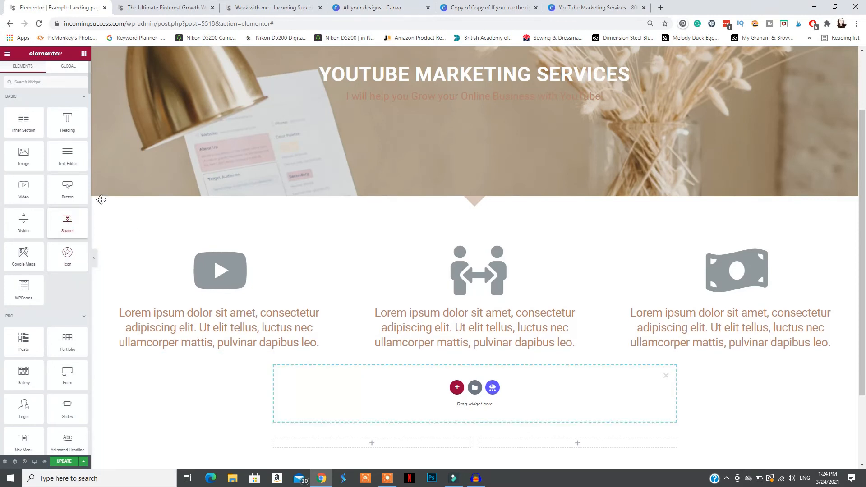
{"action": "left_click_drag", "start_coordinate": [11, 119], "coordinate": [13, 118]}
Add an Image widget to the first column of the two-column section and insert the square portrait without the pointing hand
{"action": "left_click", "coordinate": [8, 55]}
{"action": "left_click", "coordinate": [8, 54]}
{"action": "left_click_drag", "start_coordinate": [21, 152], "coordinate": [372, 350]}
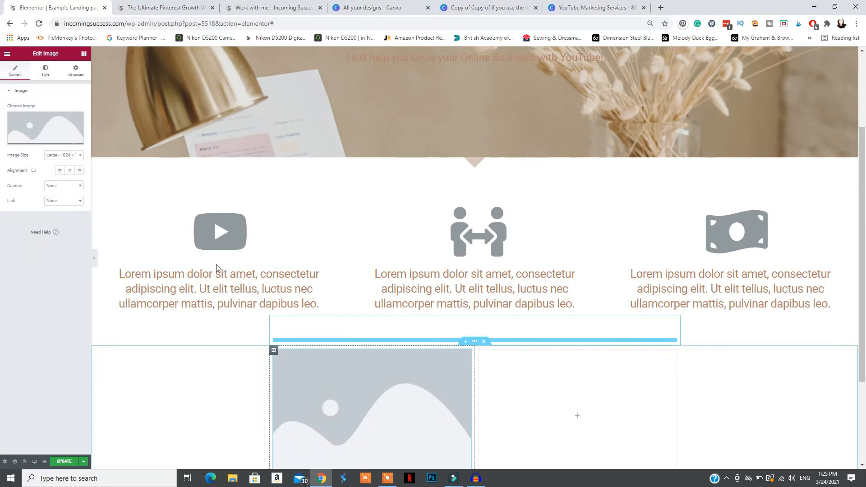
{"action": "left_click", "coordinate": [49, 130]}
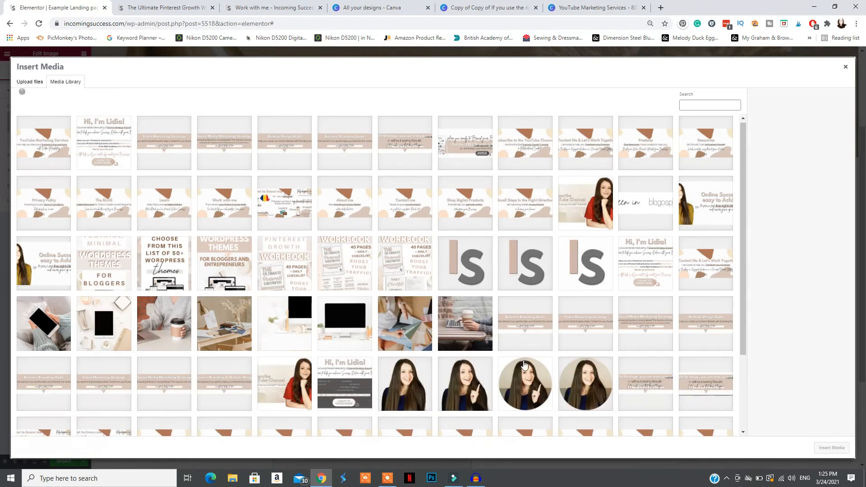
{"action": "scroll", "coordinate": [474, 361], "scroll_direction": "down", "scroll_amount": 2}
{"action": "left_click", "coordinate": [410, 307]}
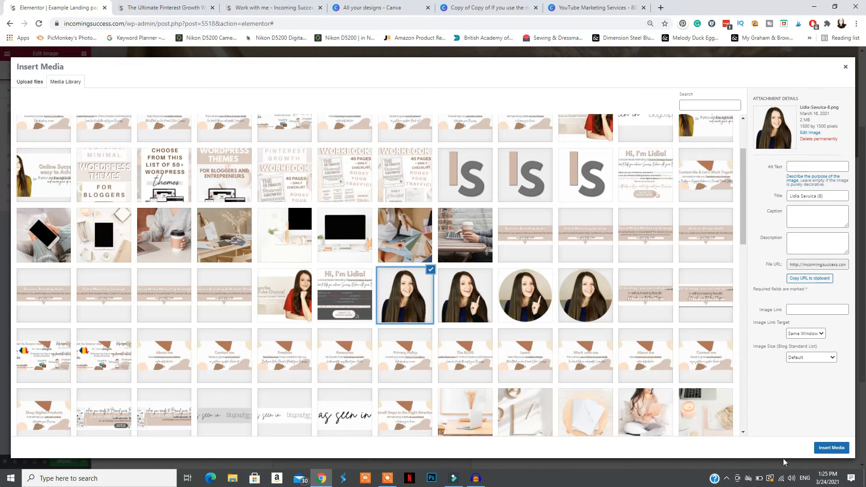
{"action": "left_click", "coordinate": [832, 450]}
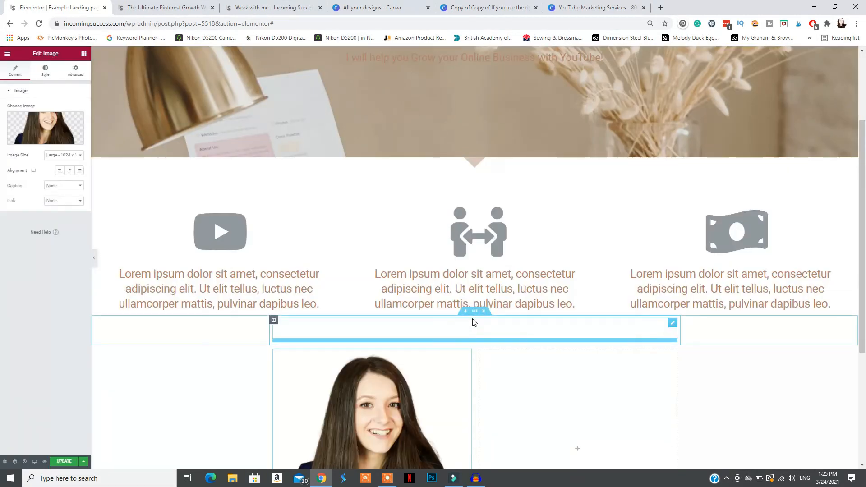
Stretch the two-column section to full page width and set its boxed content width to about 1440
{"action": "scroll", "coordinate": [473, 319], "scroll_direction": "down", "scroll_amount": 4}
{"action": "left_click", "coordinate": [475, 144]}
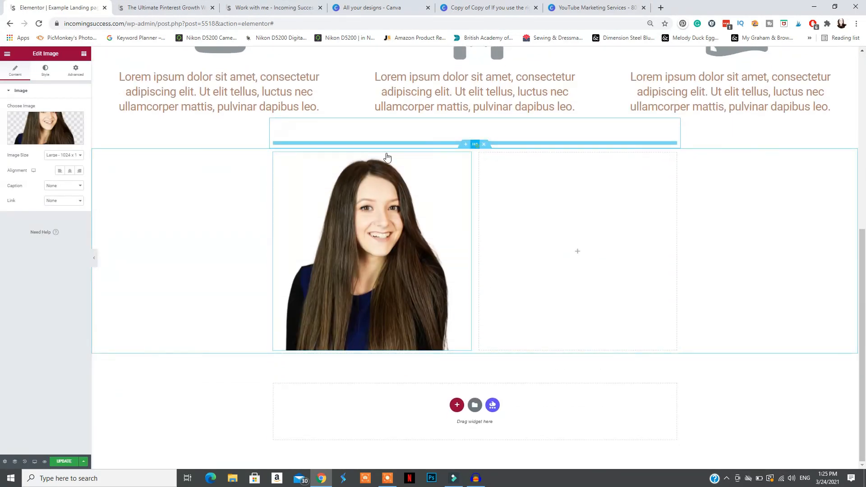
{"action": "left_click", "coordinate": [75, 199]}
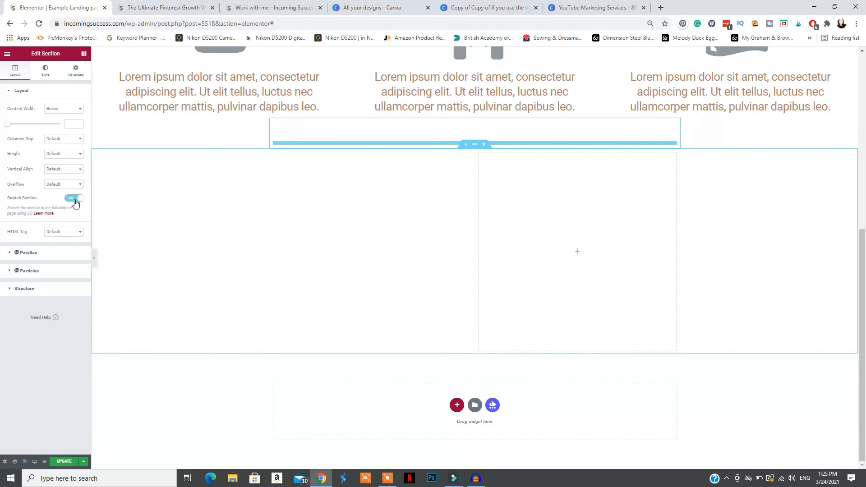
{"action": "left_click_drag", "start_coordinate": [9, 127], "coordinate": [52, 128]}
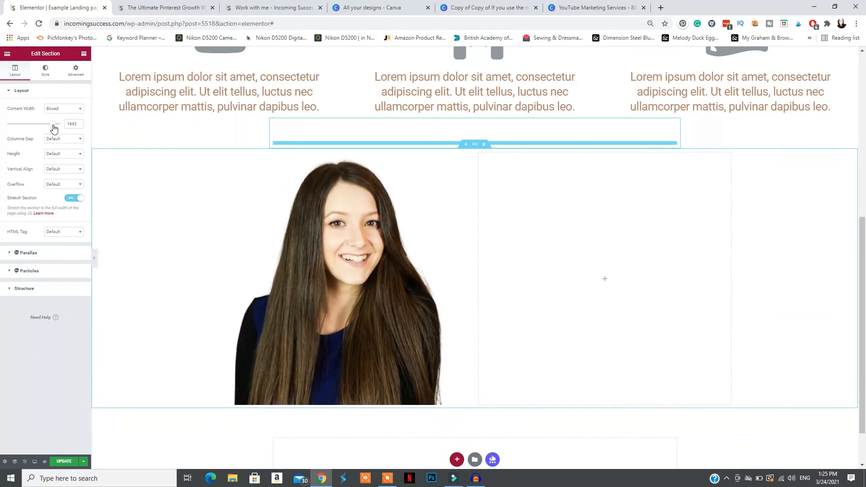
Add a Button widget below the introduction text in the second column and centre it
{"action": "left_click", "coordinate": [6, 54]}
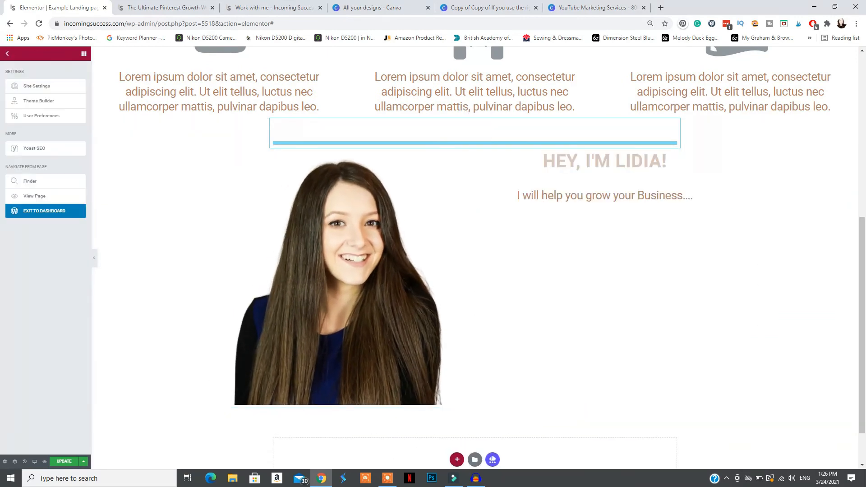
{"action": "left_click", "coordinate": [6, 53]}
{"action": "left_click_drag", "start_coordinate": [73, 192], "coordinate": [615, 350]}
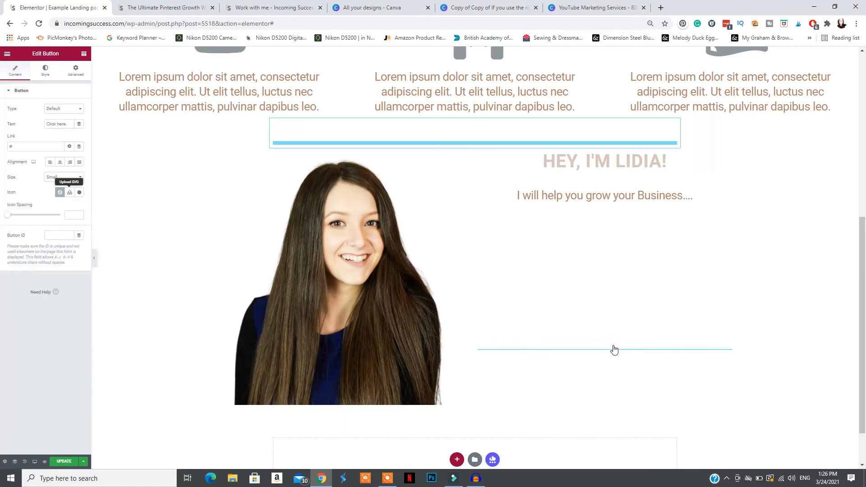
{"action": "left_click", "coordinate": [58, 163]}
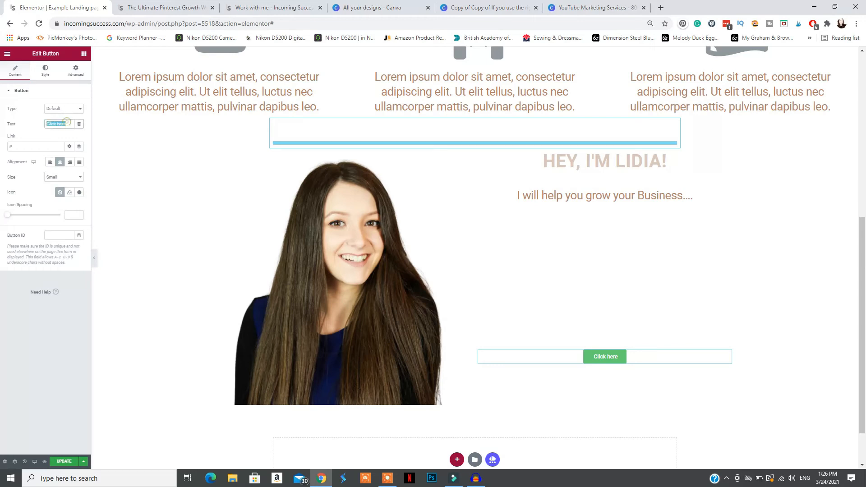
Set the button's text to "CONTACT ME" and its size to Extra Large
{"action": "type", "text": "CONTACT ME"}
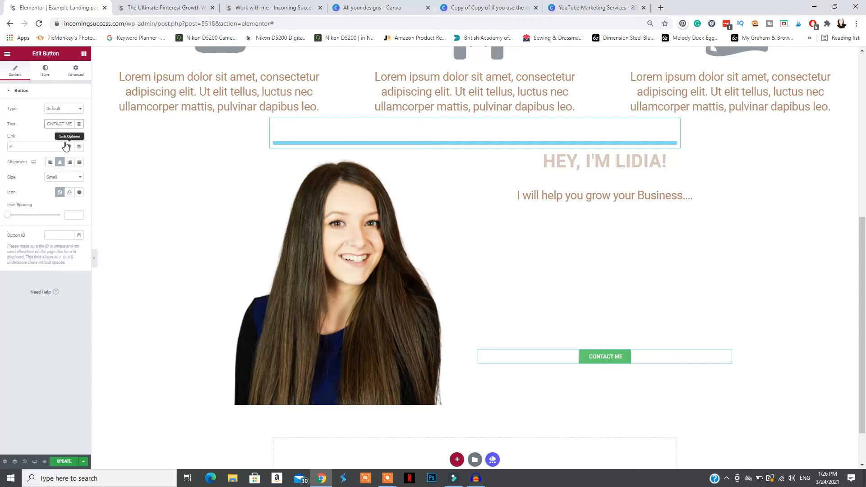
{"action": "left_click", "coordinate": [60, 178]}
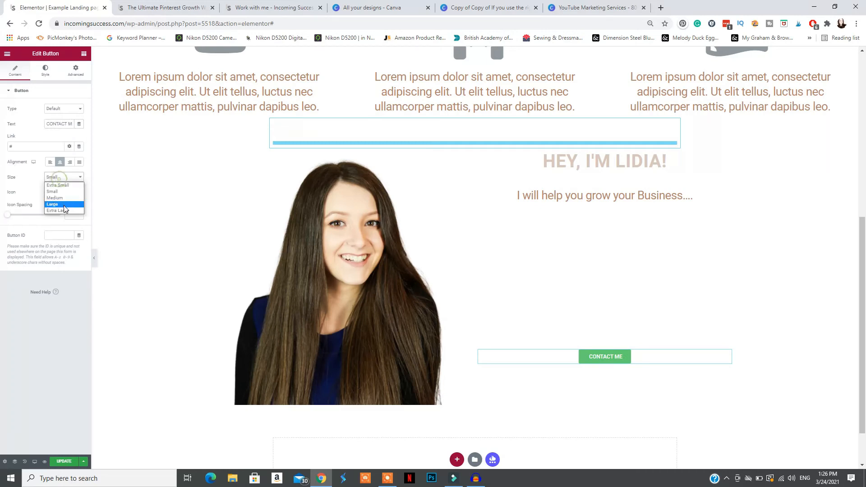
{"action": "left_click", "coordinate": [59, 213]}
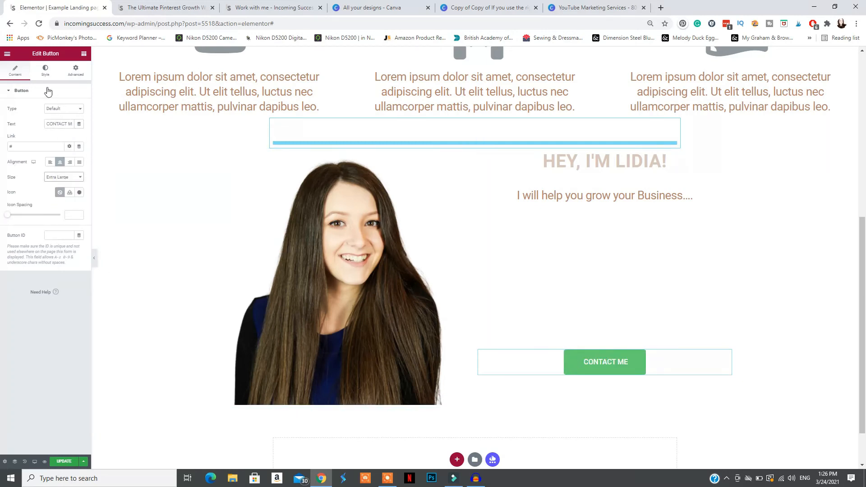
Change the contact button's background colour to the copied beige hex code
{"action": "left_click", "coordinate": [45, 71]}
{"action": "left_click", "coordinate": [79, 170]}
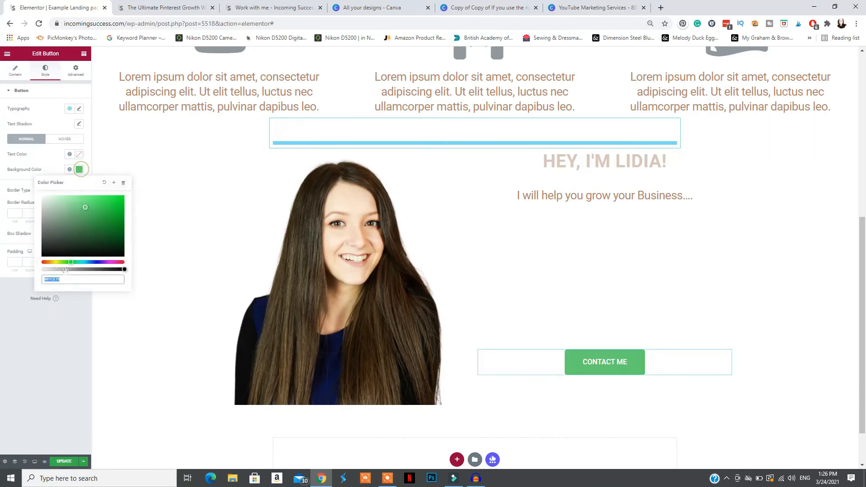
{"action": "type", "text": "#D9C7B8"}
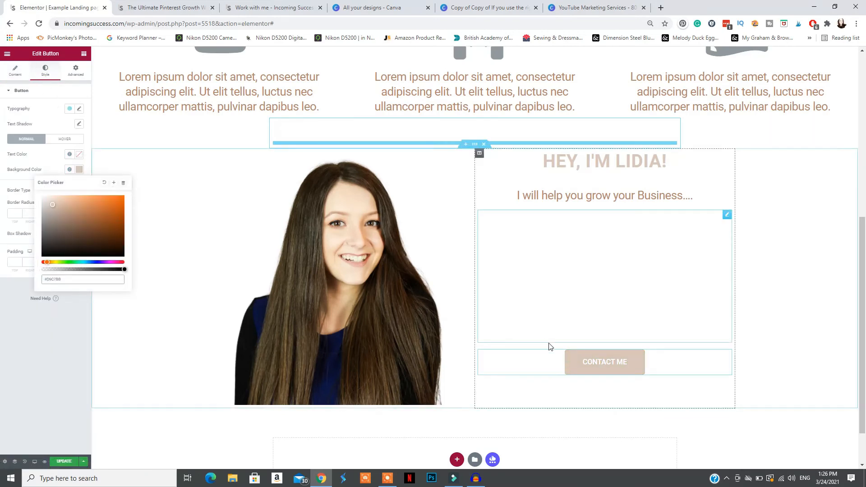
Try the Shrink and Pulse hover animations on the contact button and choose Pulse Shrink
{"action": "left_click", "coordinate": [63, 139]}
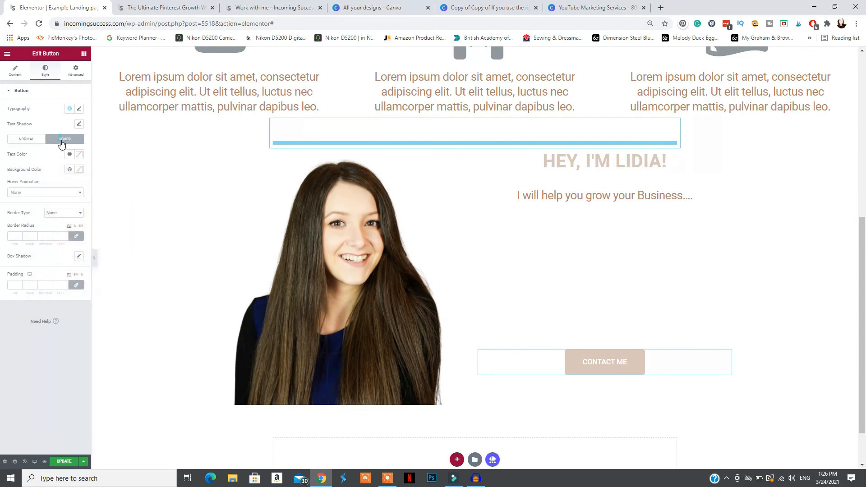
{"action": "left_click", "coordinate": [33, 194]}
{"action": "left_click", "coordinate": [22, 227]}
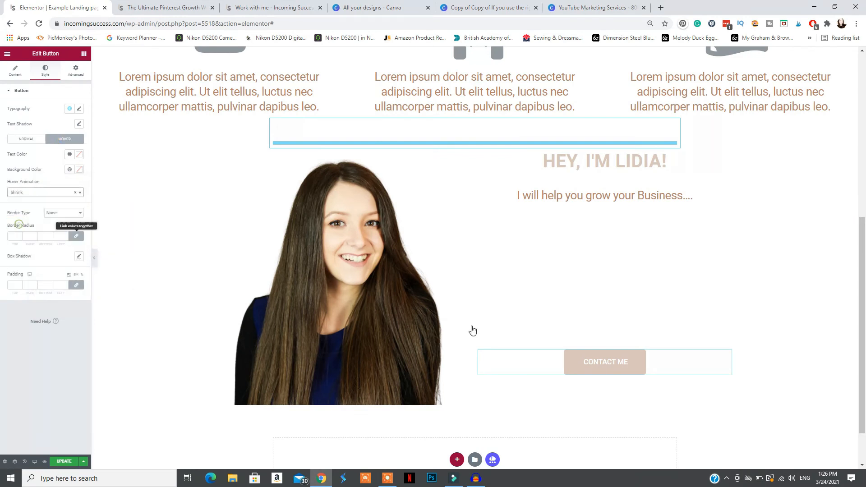
{"action": "left_click", "coordinate": [40, 192]}
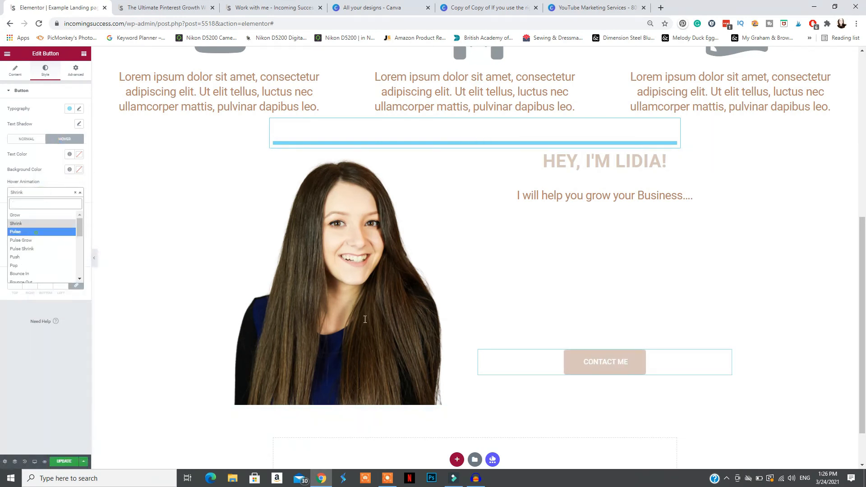
{"action": "left_click", "coordinate": [25, 233]}
{"action": "left_click", "coordinate": [29, 194]}
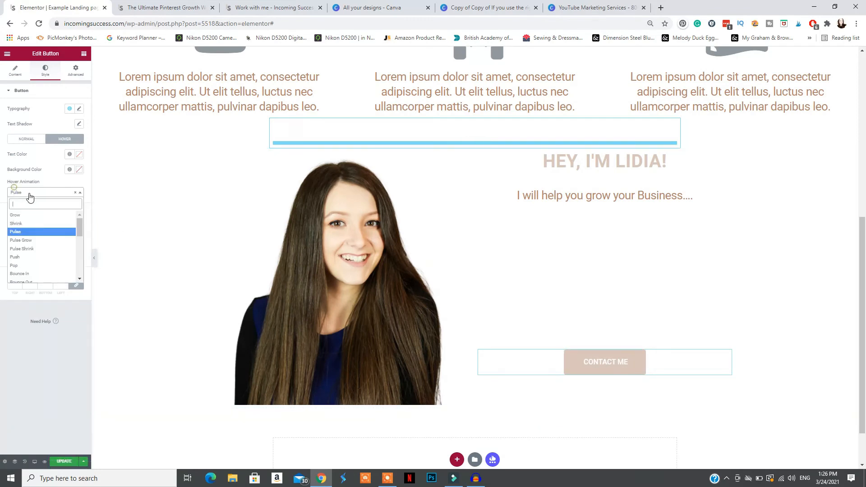
{"action": "left_click", "coordinate": [40, 248]}
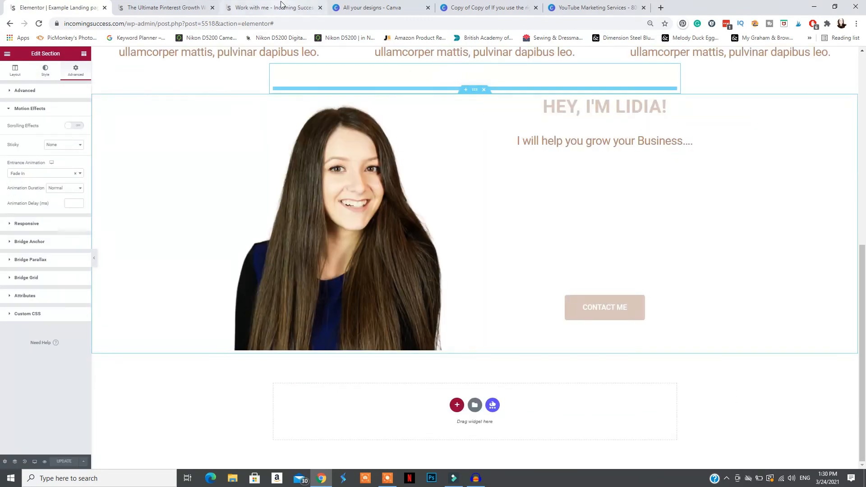
Look through the site's Work with me page and home page for section layout ideas
{"action": "left_click", "coordinate": [280, 5]}
{"action": "scroll", "coordinate": [721, 295], "scroll_direction": "down", "scroll_amount": 3}
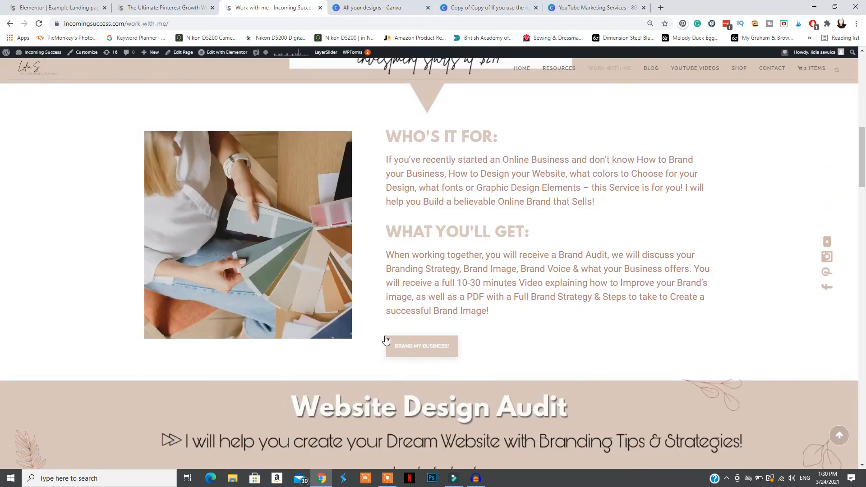
{"action": "left_click", "coordinate": [170, 5]}
{"action": "left_click", "coordinate": [86, 6]}
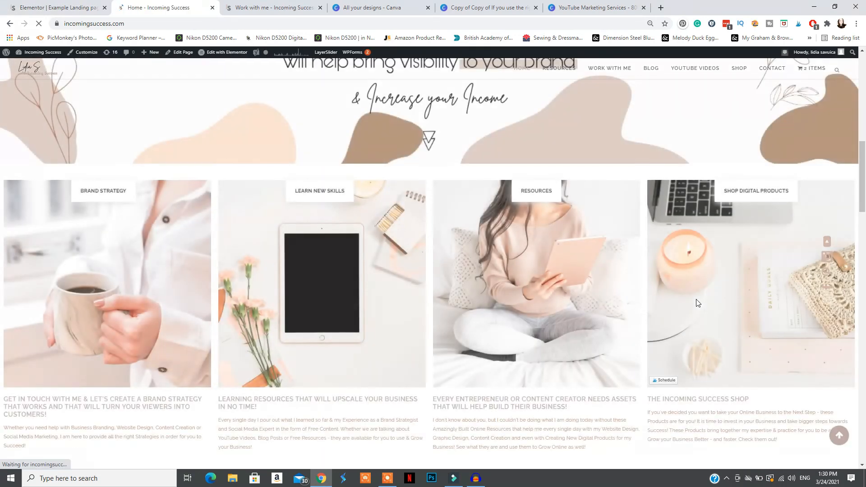
{"action": "scroll", "coordinate": [696, 299], "scroll_direction": "down", "scroll_amount": 3}
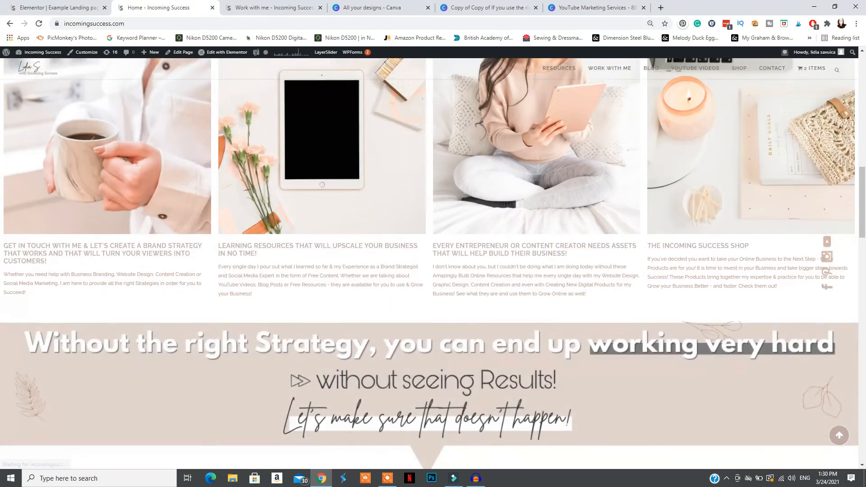
{"action": "scroll", "coordinate": [113, 194], "scroll_direction": "up", "scroll_amount": 3}
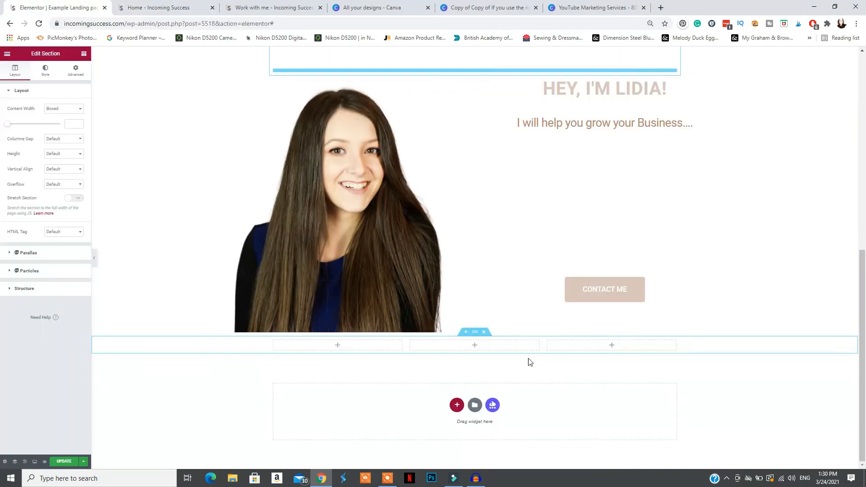
Add a Video widget to the first column of the three-column section below the introduction
{"action": "left_click", "coordinate": [7, 55]}
{"action": "left_click", "coordinate": [8, 55]}
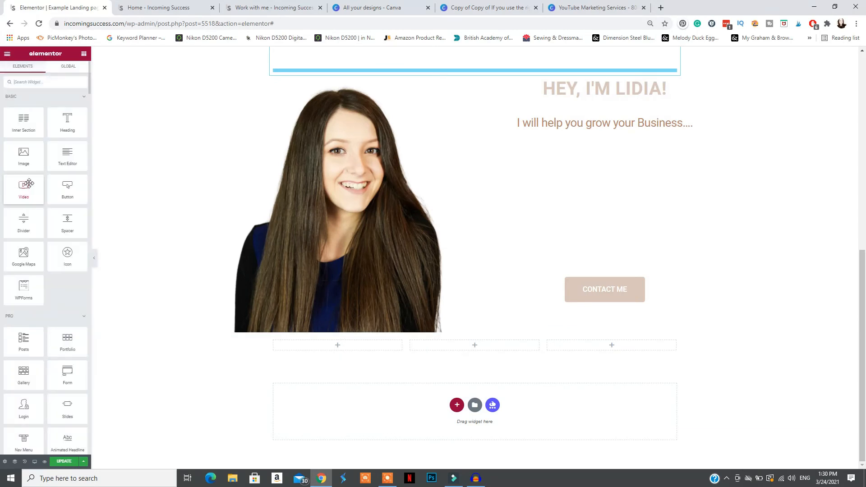
{"action": "left_click_drag", "start_coordinate": [23, 188], "coordinate": [333, 345]}
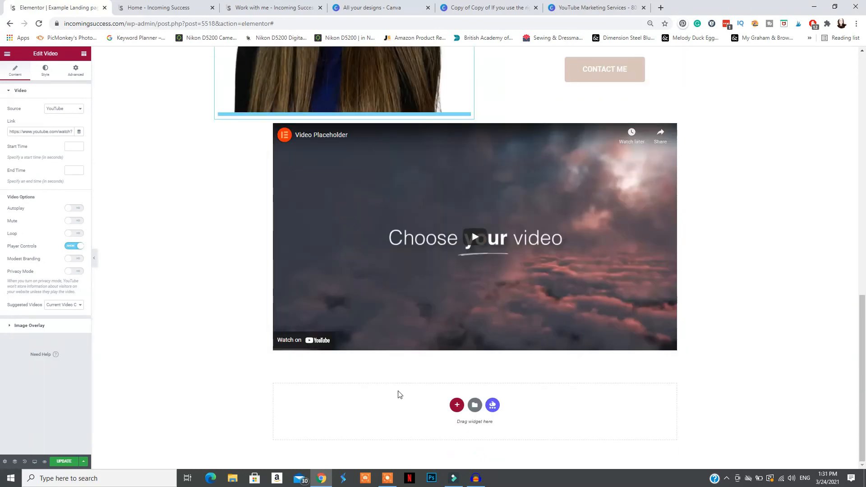
Search the widgets for testimonials and add a Testimonial Carousel in a new section below the video
{"action": "left_click", "coordinate": [7, 54]}
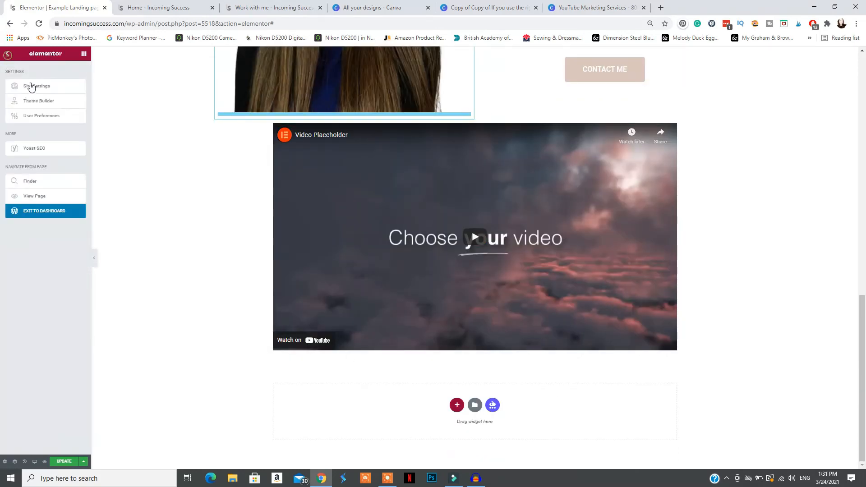
{"action": "left_click", "coordinate": [8, 54]}
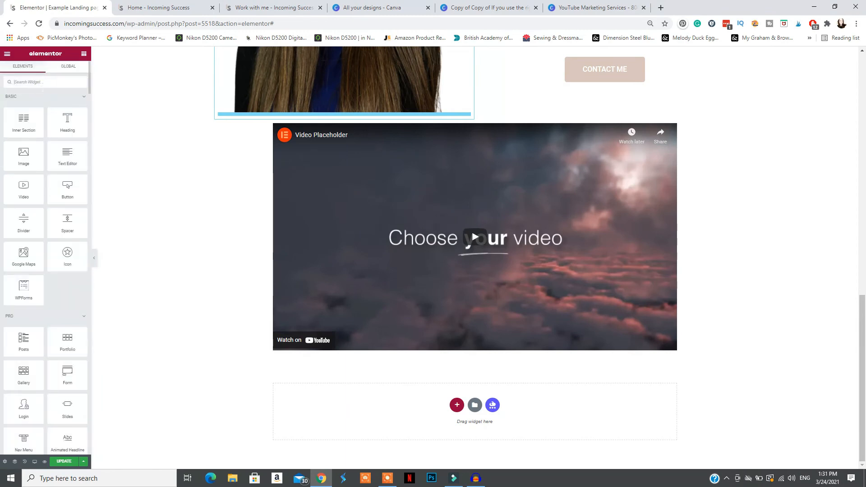
{"action": "type", "text": "testimo"}
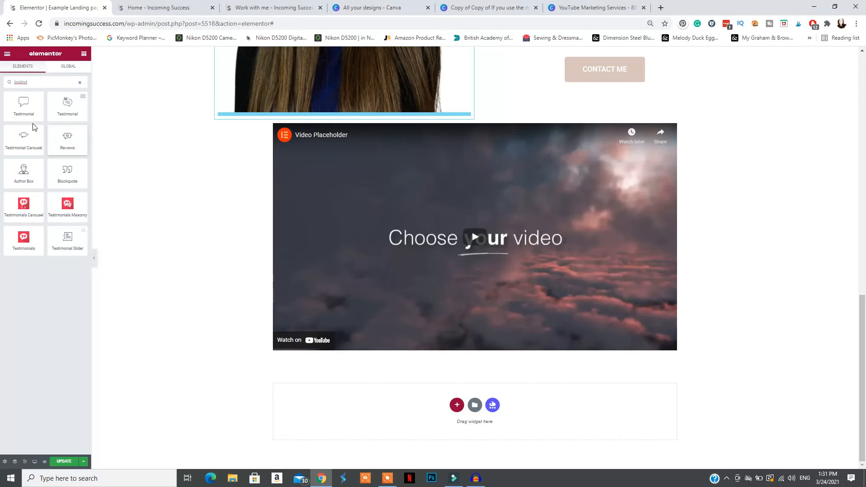
{"action": "left_click_drag", "start_coordinate": [19, 142], "coordinate": [370, 375]}
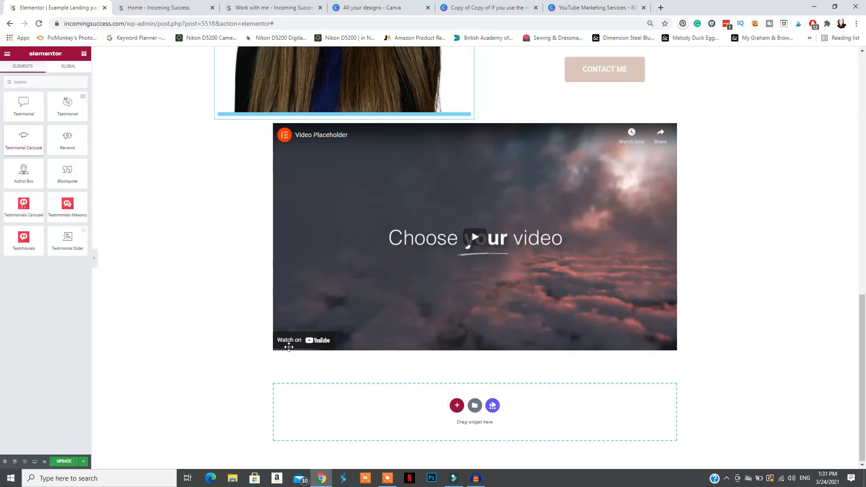
{"action": "left_click_drag", "start_coordinate": [289, 347], "coordinate": [291, 354]}
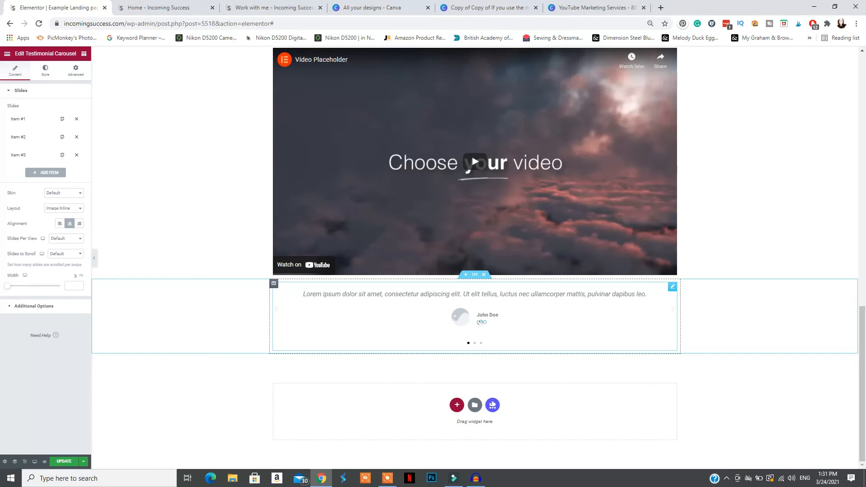
Insert the circular portrait with the pointing hand as the image of the first testimonial slide
{"action": "left_click", "coordinate": [25, 120]}
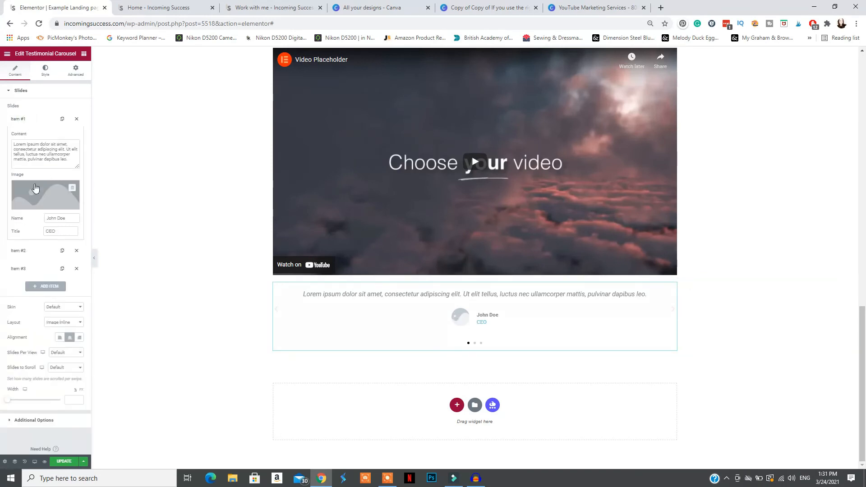
{"action": "left_click", "coordinate": [35, 197]}
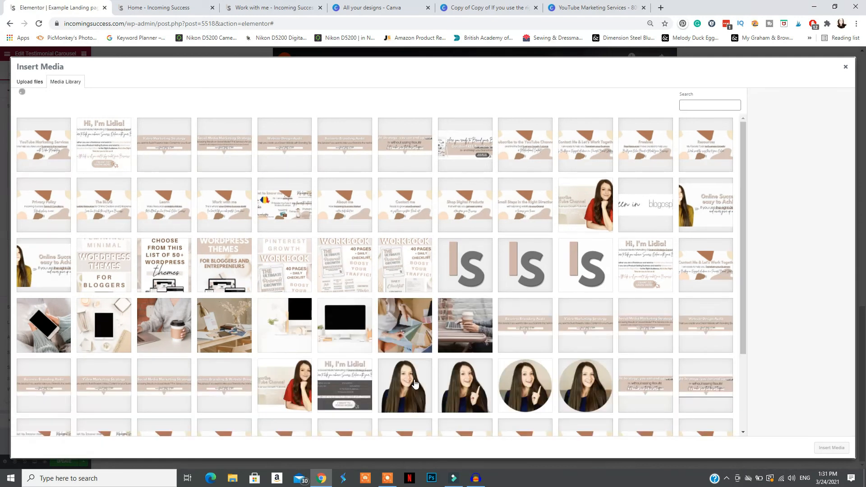
{"action": "left_click", "coordinate": [529, 391]}
{"action": "left_click", "coordinate": [832, 448]}
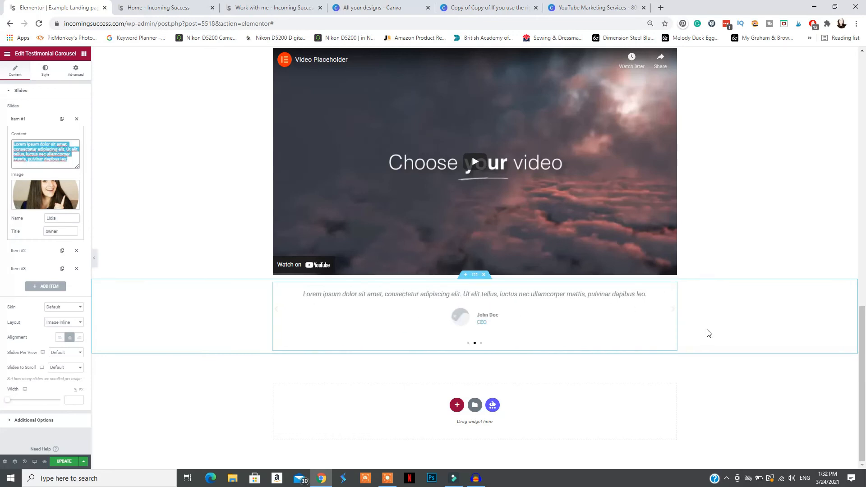
Search the widgets for "toggle" and add a Toggle widget in a new section below the testimonial carousel
{"action": "left_click", "coordinate": [7, 53]}
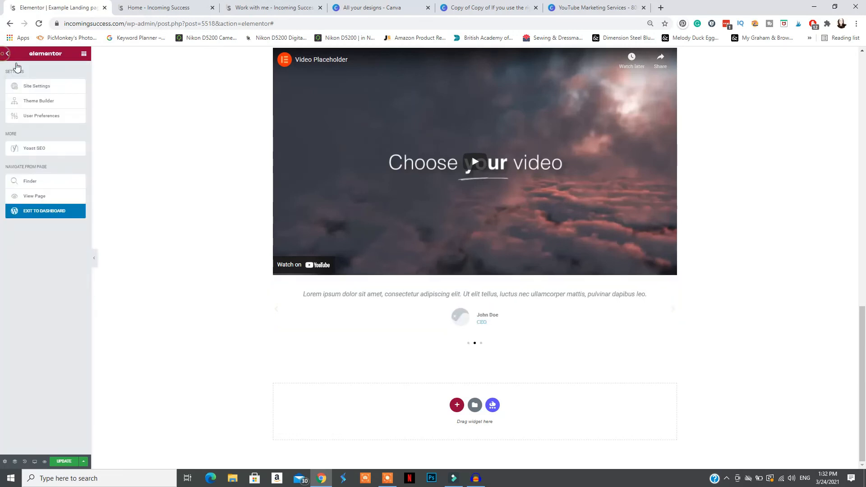
{"action": "left_click", "coordinate": [7, 54]}
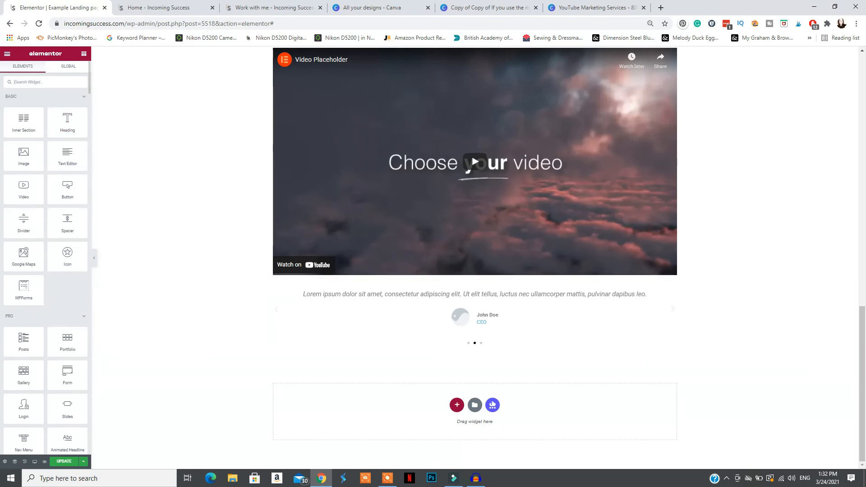
{"action": "type", "text": "toggle"}
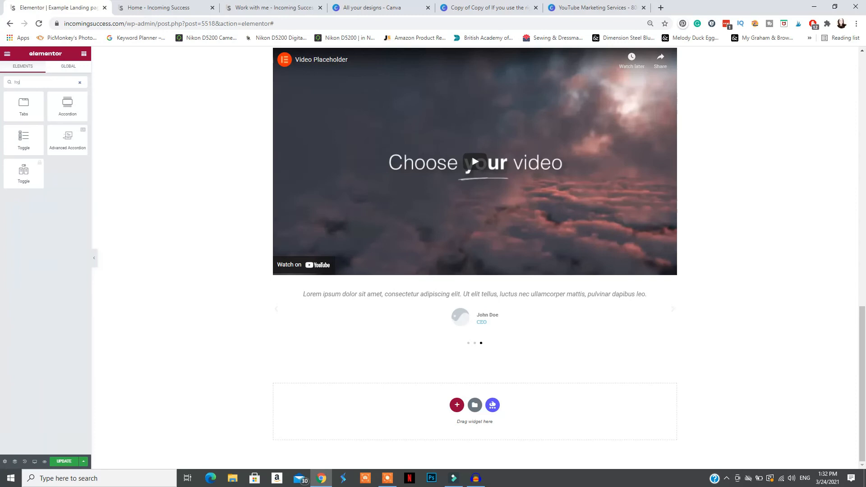
{"action": "left_click_drag", "start_coordinate": [19, 141], "coordinate": [384, 313]}
{"action": "left_click_drag", "start_coordinate": [378, 272], "coordinate": [373, 272]}
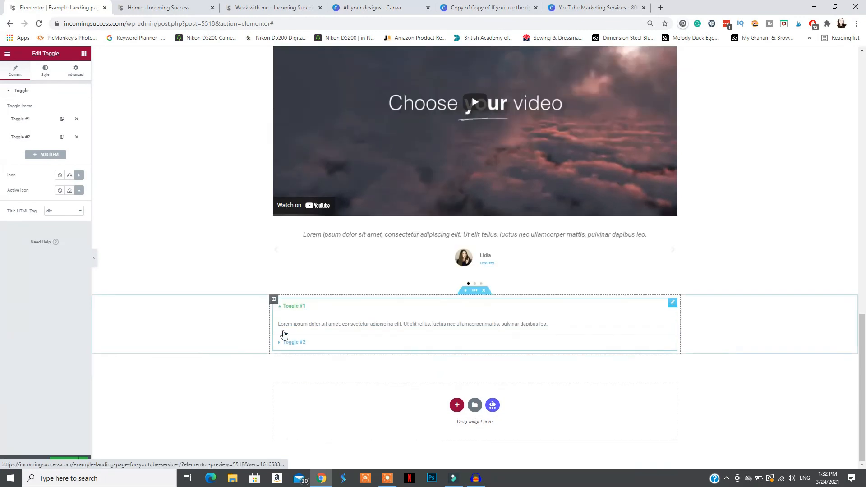
Test expanding and collapsing the first toggle on the page and open its item for editing
{"action": "left_click", "coordinate": [280, 325]}
{"action": "left_click", "coordinate": [282, 326]}
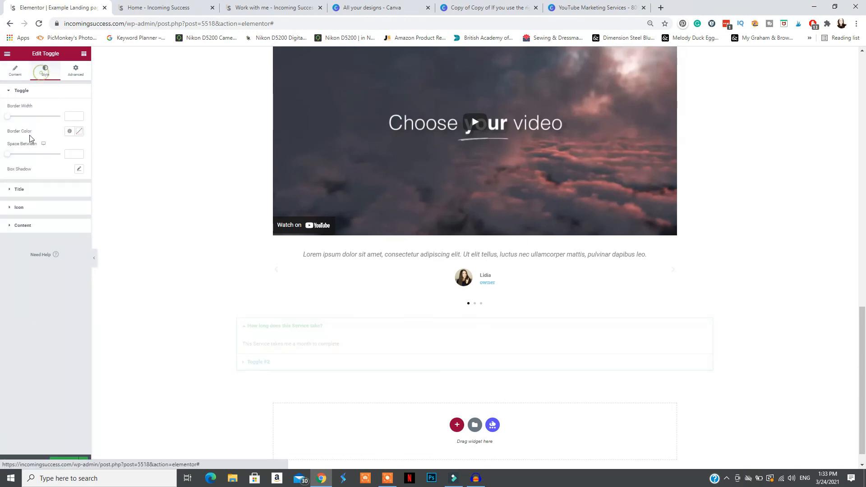
{"action": "left_click", "coordinate": [17, 117]}
{"action": "left_click_drag", "start_coordinate": [17, 118], "coordinate": [13, 118]}
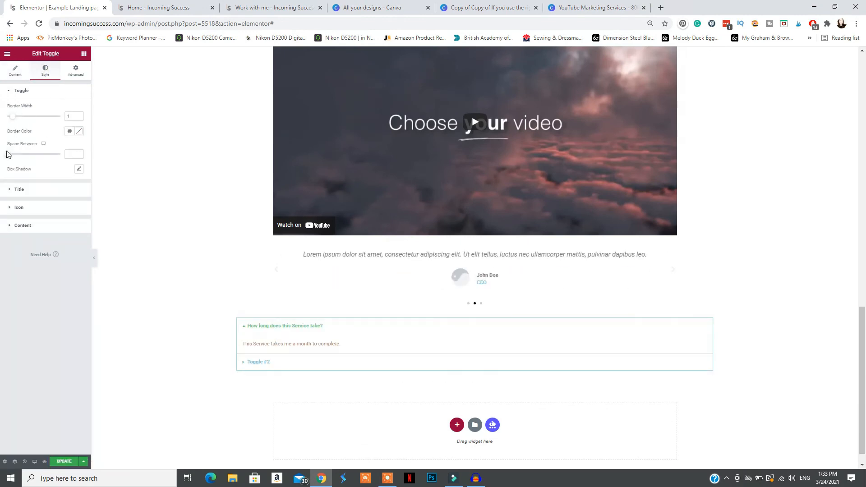
Increase the font size of the toggle titles to about 35 px in their typography settings
{"action": "left_click", "coordinate": [23, 191]}
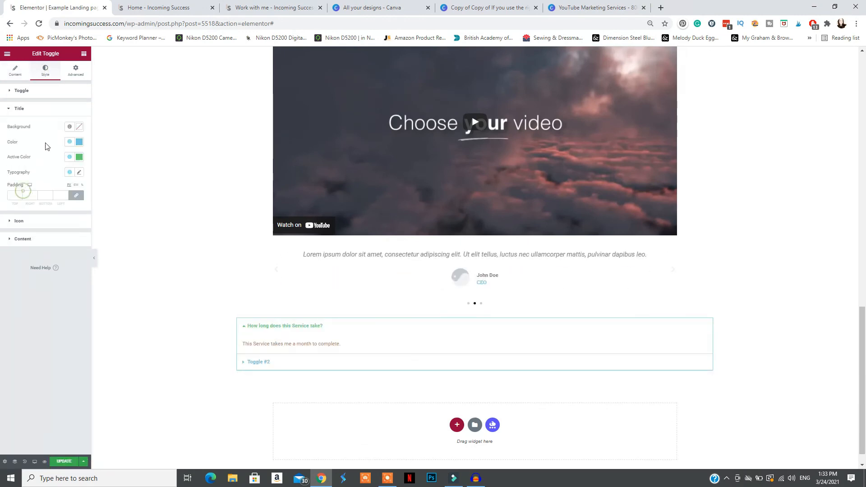
{"action": "left_click", "coordinate": [79, 172]}
{"action": "left_click", "coordinate": [14, 229]}
{"action": "left_click_drag", "start_coordinate": [23, 232], "coordinate": [22, 233]}
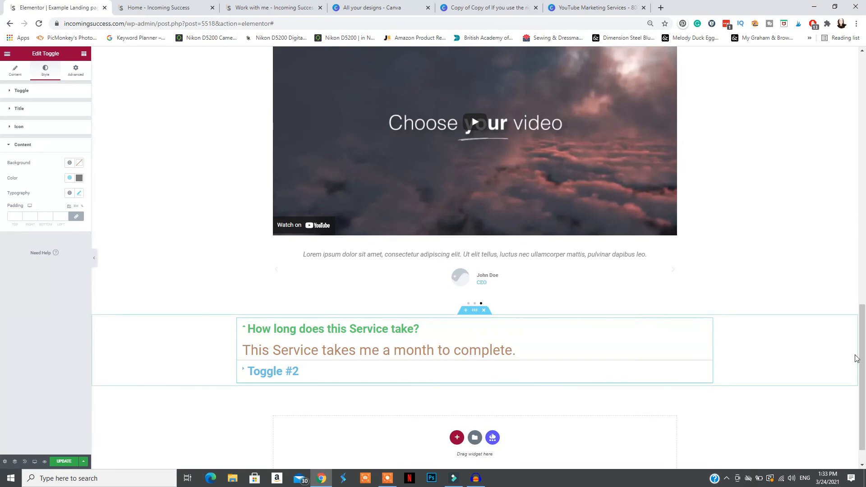
Add a new single-column section at the end of the page, below the toggle
{"action": "left_click_drag", "start_coordinate": [862, 325], "coordinate": [863, 397]}
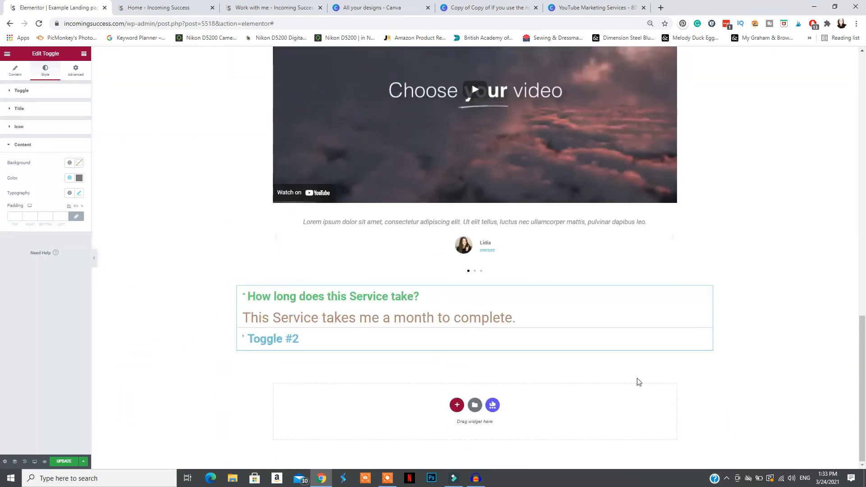
{"action": "left_click", "coordinate": [7, 54]}
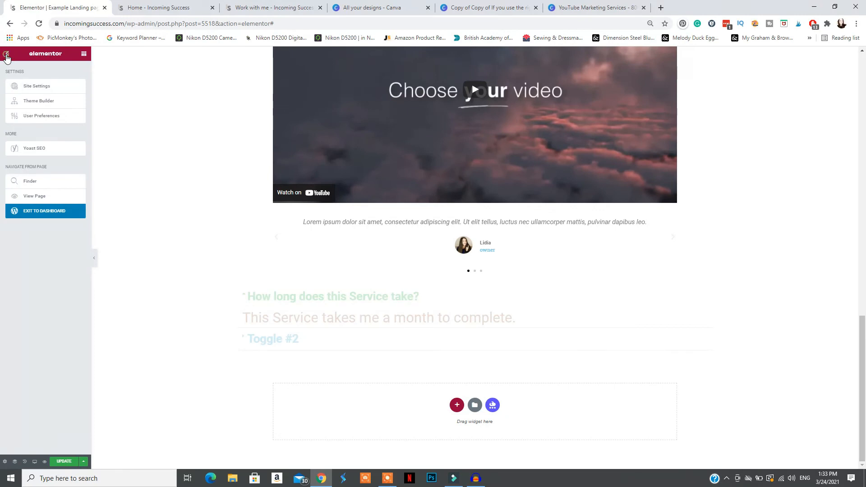
{"action": "left_click", "coordinate": [6, 55]}
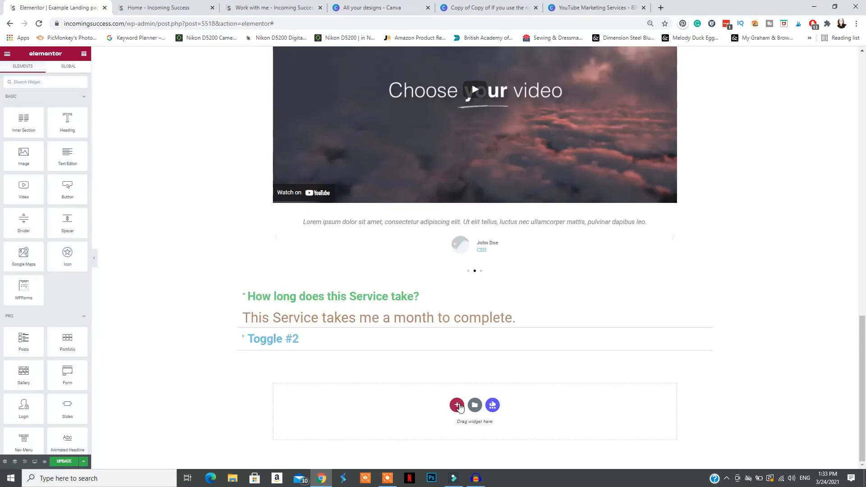
{"action": "left_click", "coordinate": [457, 405]}
{"action": "left_click", "coordinate": [375, 388]}
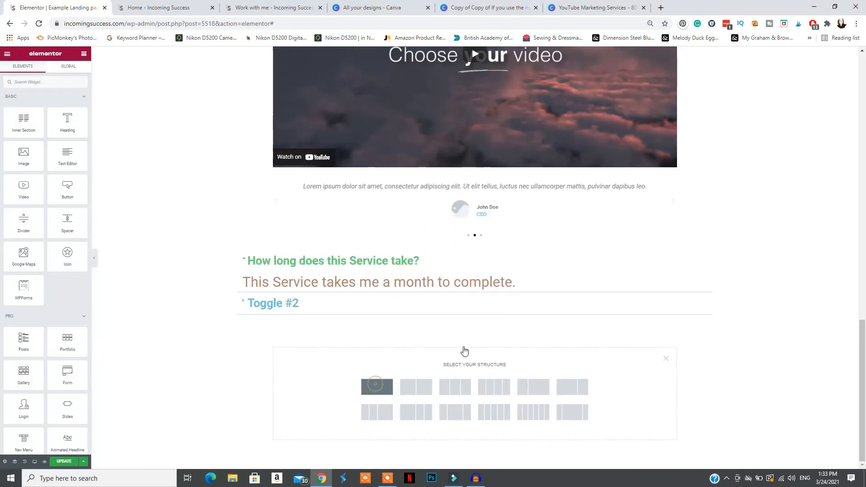
Add a WPForms widget to the empty single-column section below the toggle
{"action": "left_click", "coordinate": [7, 53]}
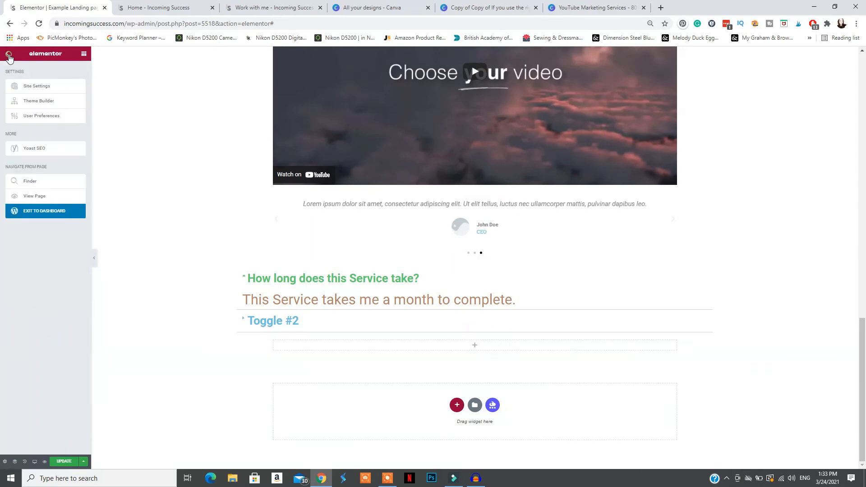
{"action": "left_click", "coordinate": [7, 53]}
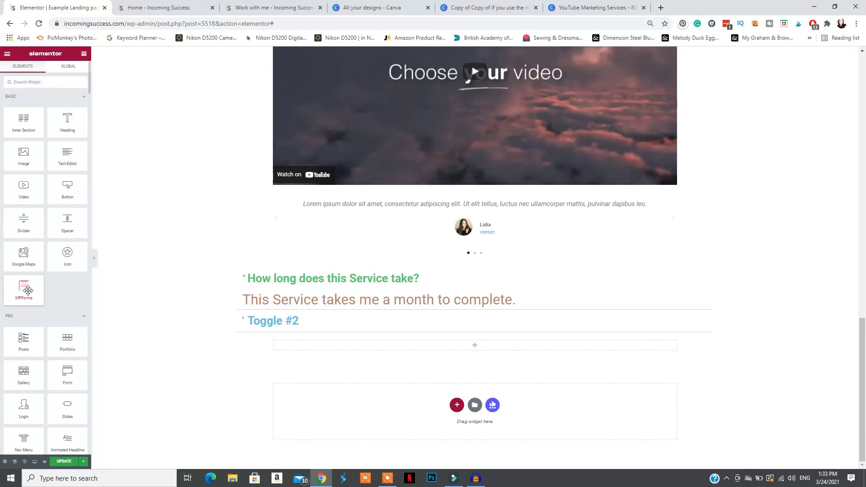
{"action": "left_click_drag", "start_coordinate": [23, 293], "coordinate": [482, 345]}
Choose Contact Form as the form shown by the WPForms widget and check how it looks on the page
{"action": "left_click", "coordinate": [51, 117]}
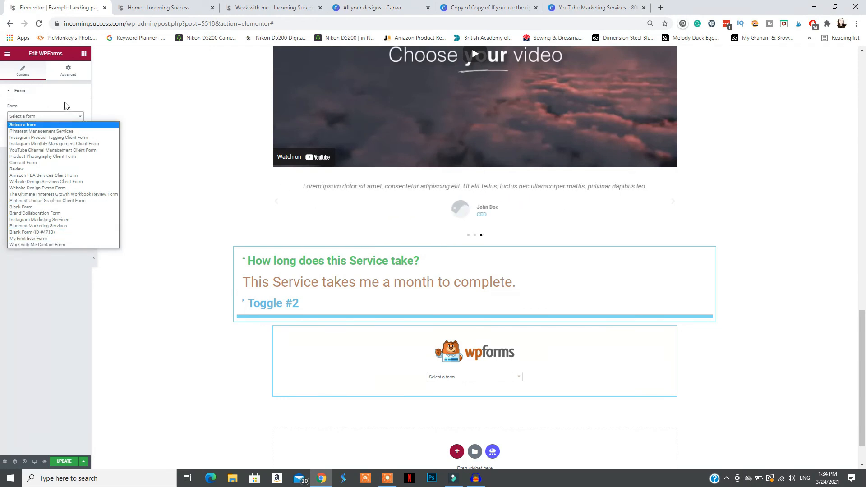
{"action": "left_click", "coordinate": [65, 105]}
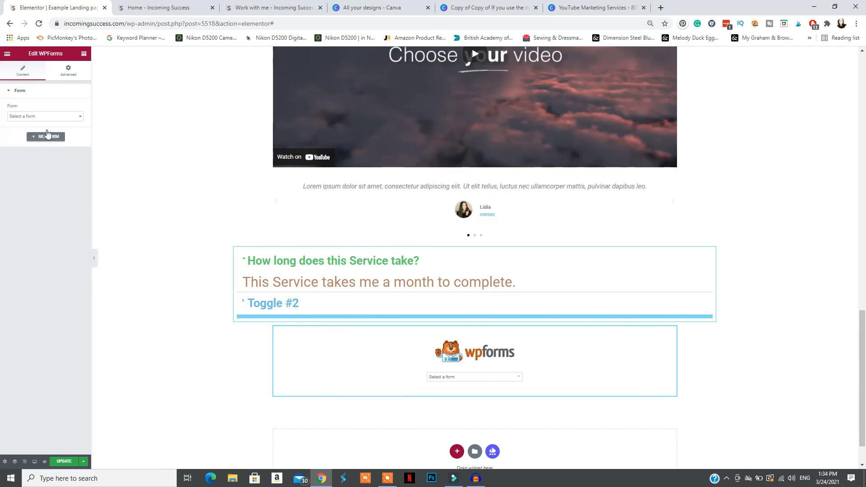
{"action": "left_click", "coordinate": [46, 116]}
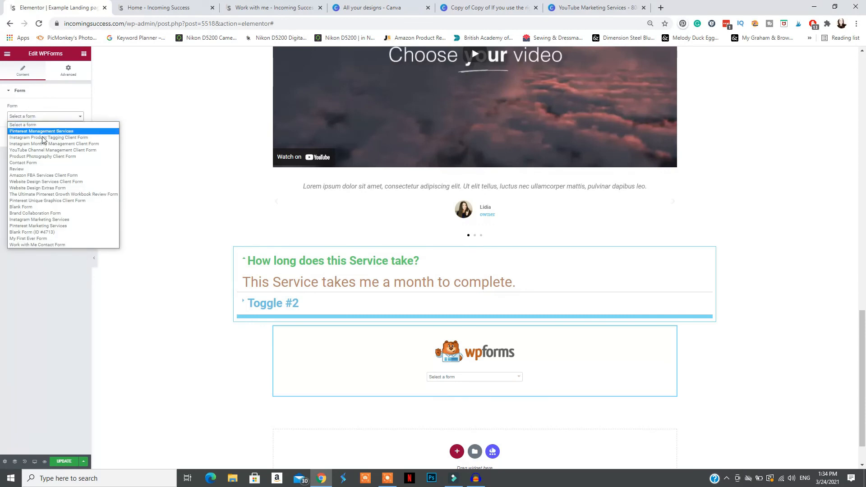
{"action": "left_click", "coordinate": [28, 163]}
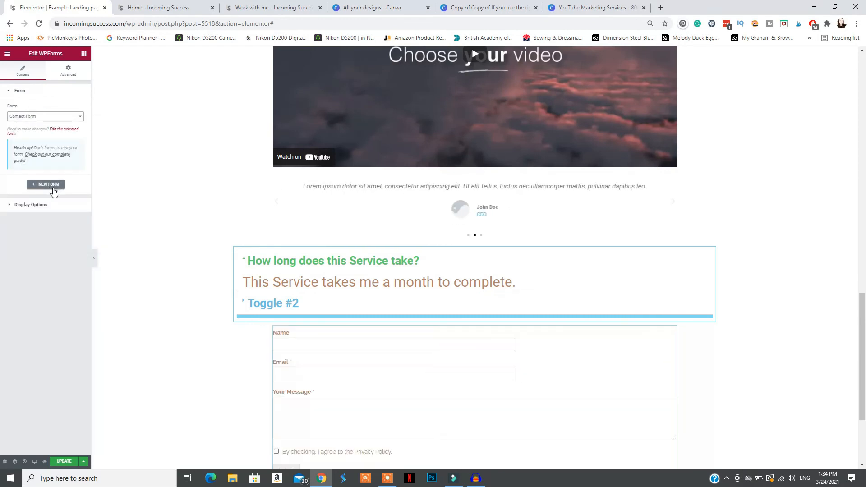
{"action": "scroll", "coordinate": [375, 354], "scroll_direction": "down", "scroll_amount": 3}
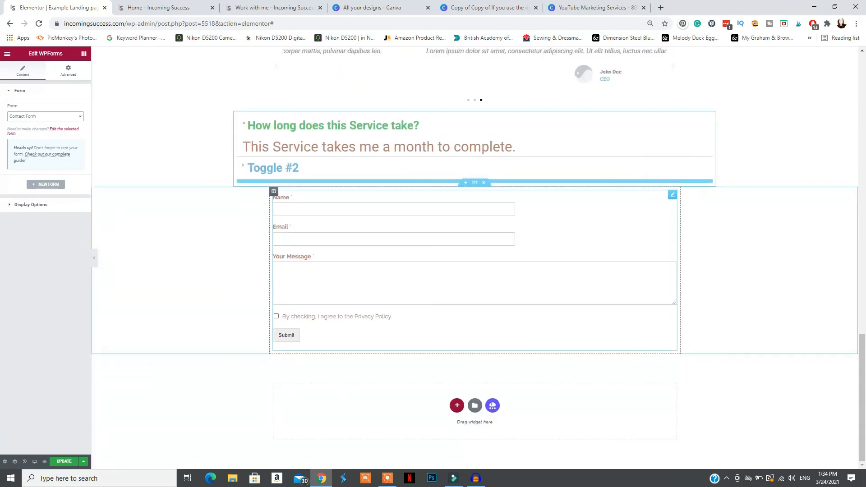